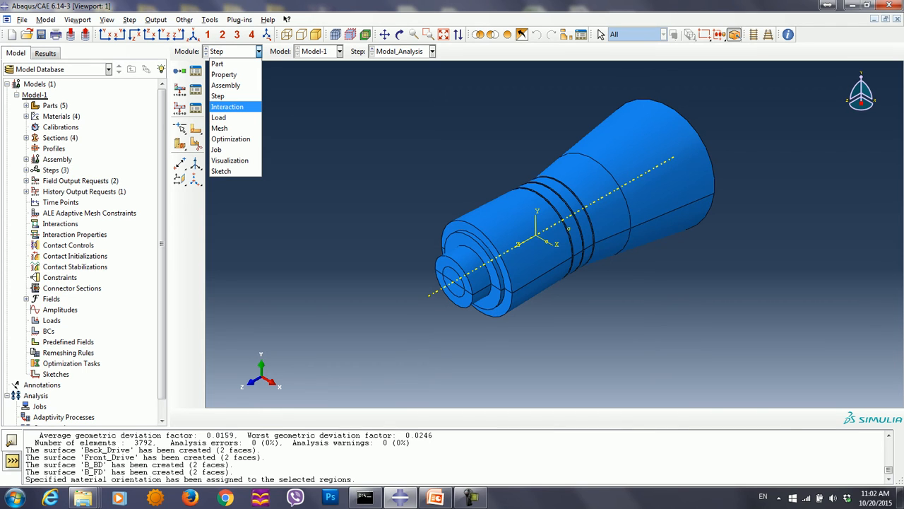
# Switch to the Interaction module and create a contact interaction property named Friction
pyautogui.click(227, 107)
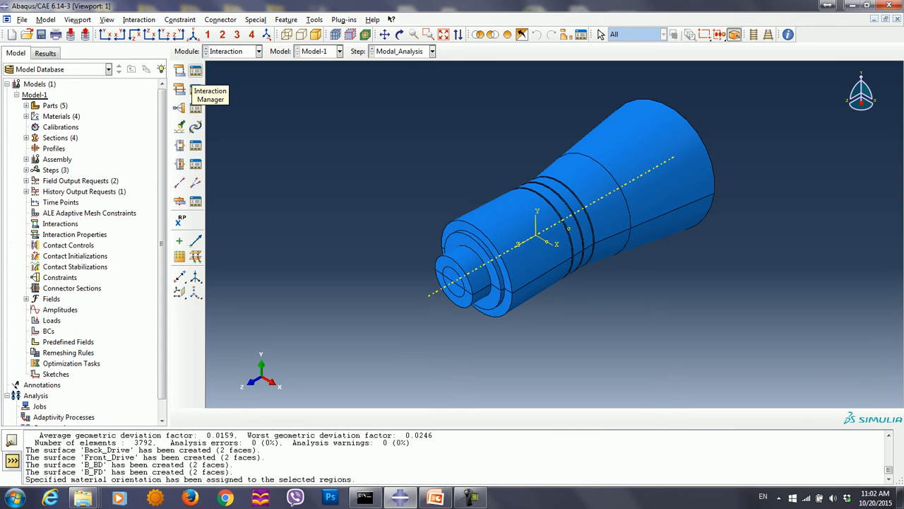
pyautogui.click(195, 88)
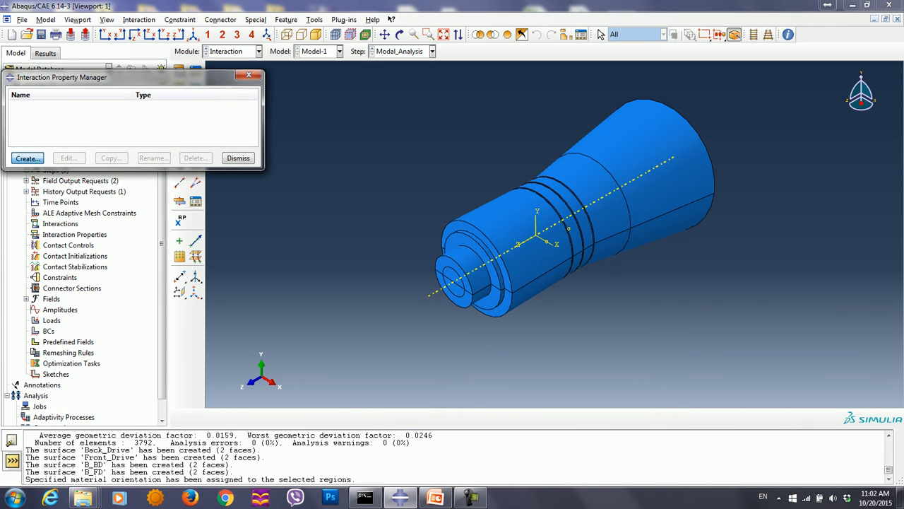
pyautogui.click(27, 158)
pyautogui.write('Friction')
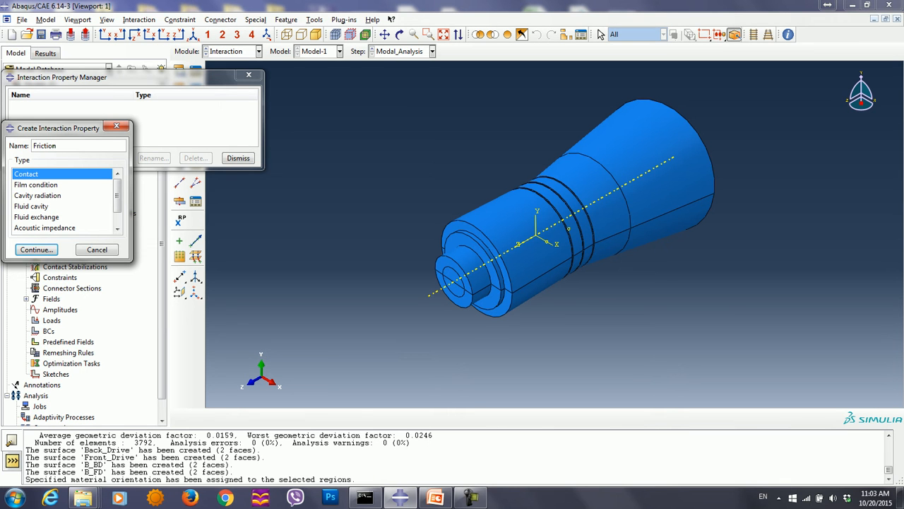
pyautogui.click(36, 249)
# Add tangential behavior to the Friction property using the Penalty formulation with a friction coefficient of 0.4
pyautogui.click(95, 113)
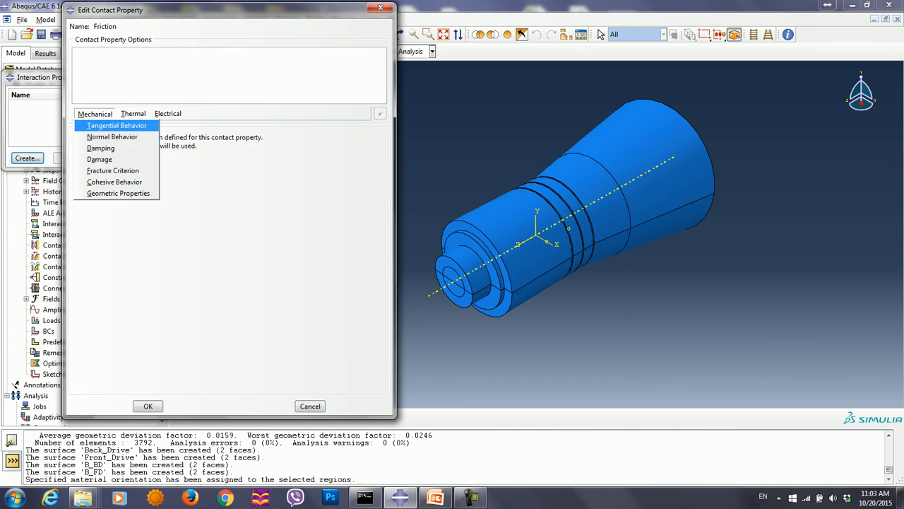
pyautogui.click(117, 125)
pyautogui.click(254, 149)
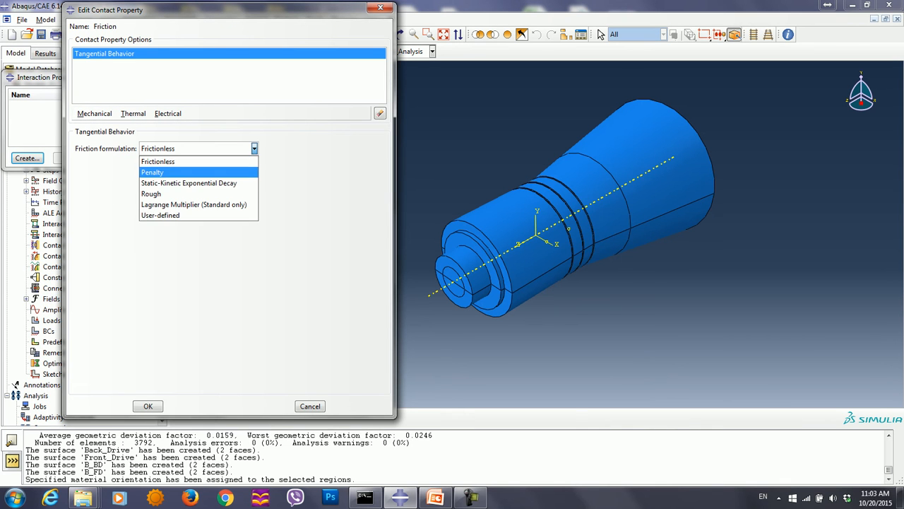
pyautogui.click(159, 171)
pyautogui.click(80, 266)
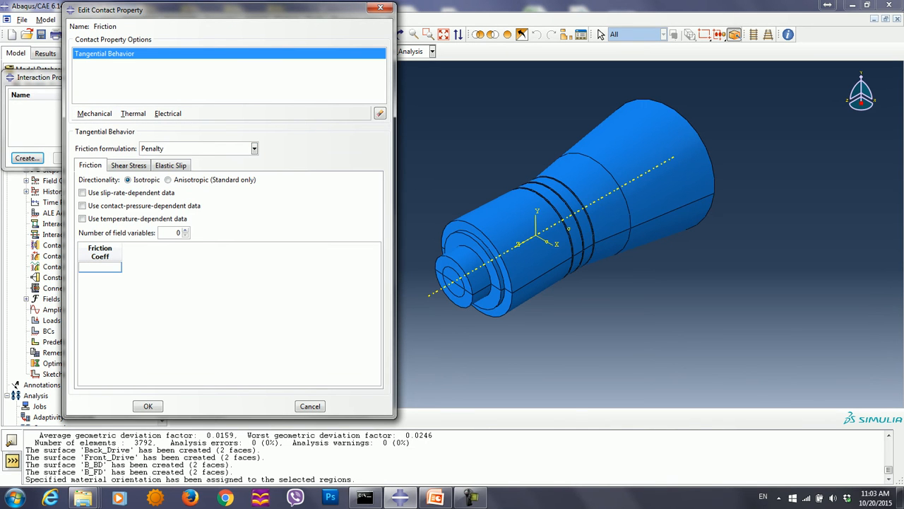
pyautogui.write('.4')
# Add "Hard" Contact normal behavior to the Friction property, disallow separation after contact, and save the property
pyautogui.click(94, 113)
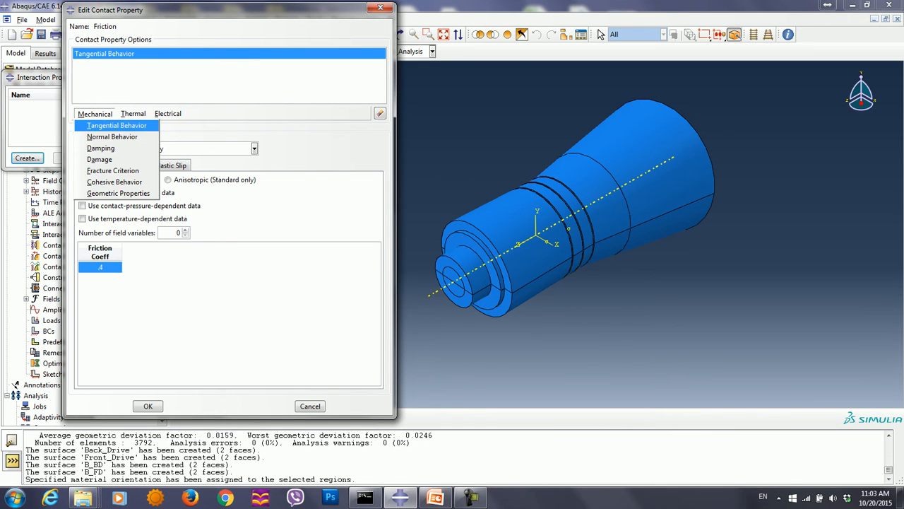
pyautogui.click(99, 137)
pyautogui.click(79, 180)
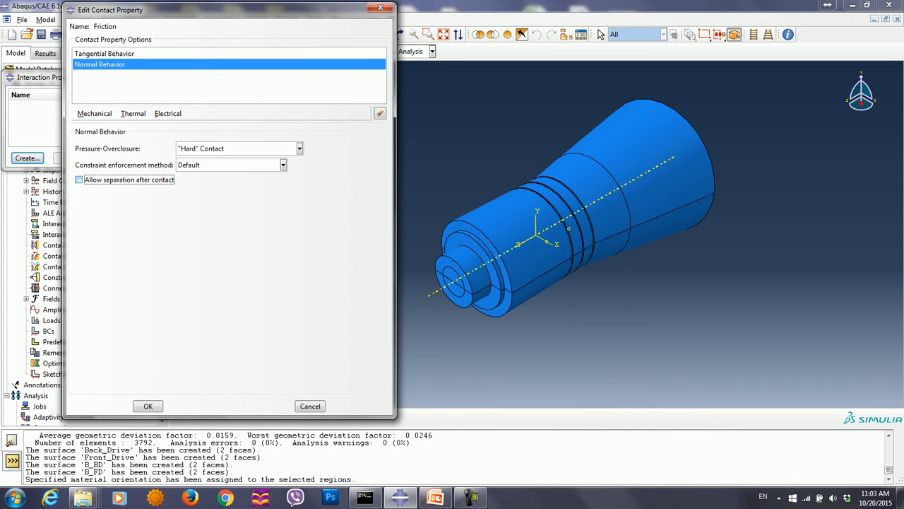
pyautogui.click(147, 406)
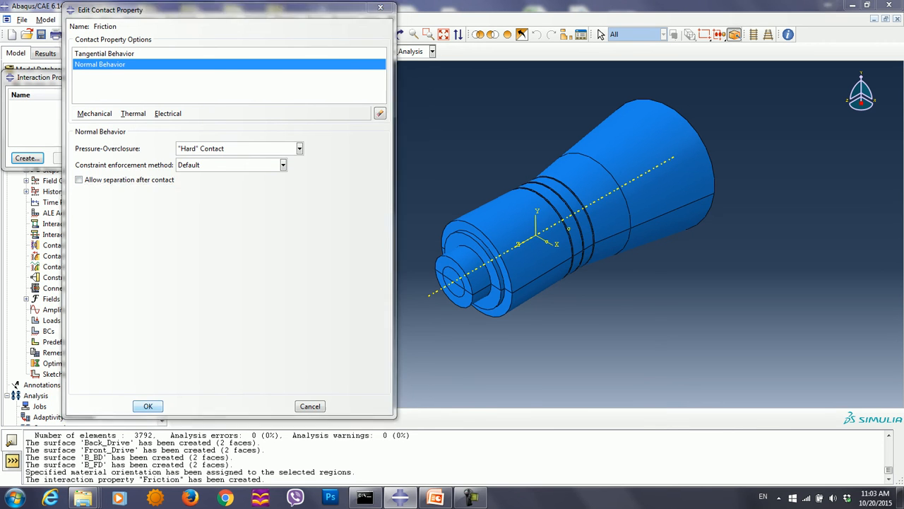
# Create a contact interaction property named No_Friction with Frictionless tangential behavior
pyautogui.click(27, 158)
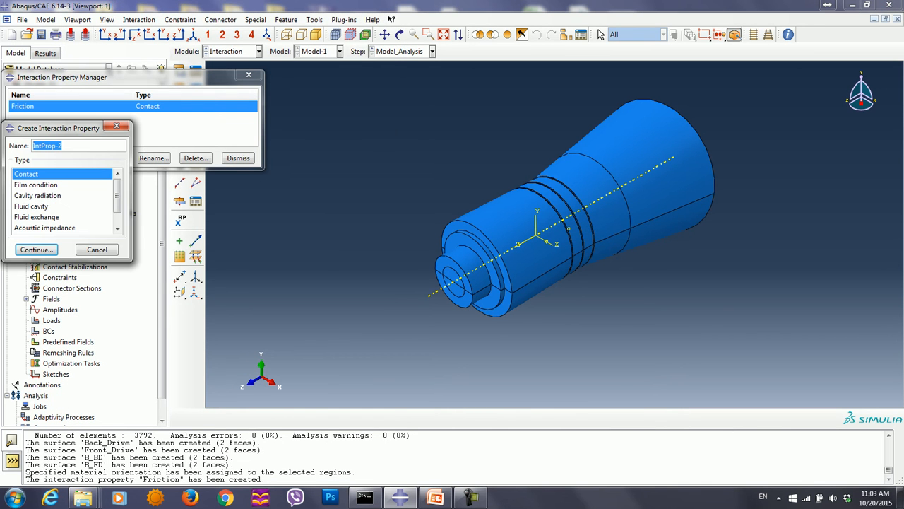
pyautogui.write('No_Friction')
pyautogui.press('Return')
pyautogui.click(95, 114)
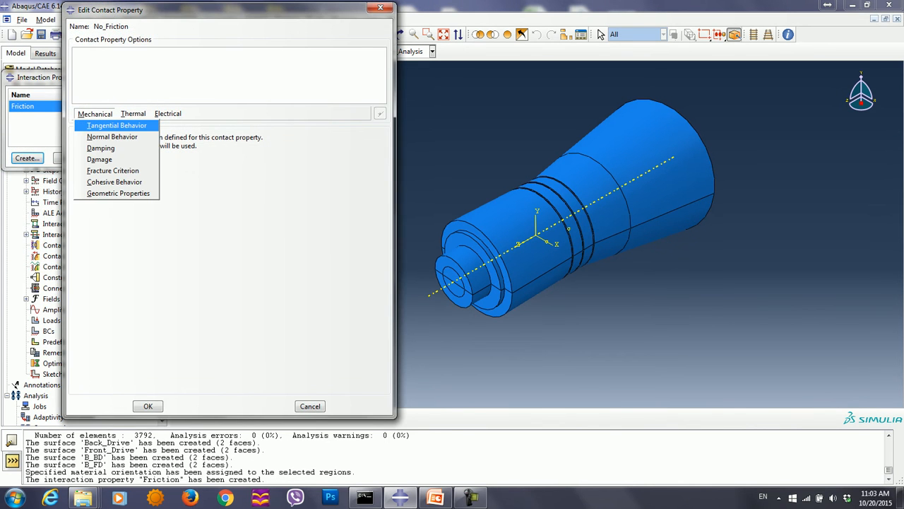
pyautogui.click(117, 126)
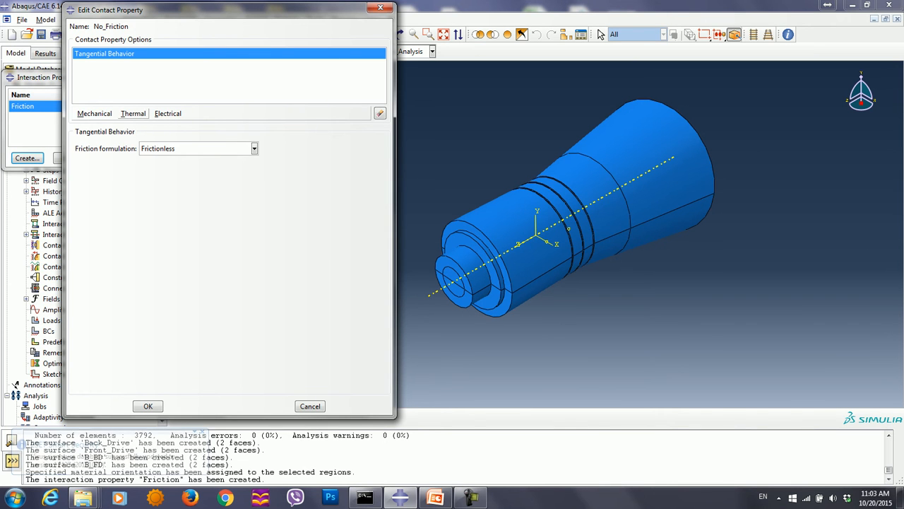
# Add "Hard" Contact normal behavior without separation after contact to No_Friction, then save it and close the property manager
pyautogui.click(95, 114)
pyautogui.click(112, 136)
pyautogui.click(79, 180)
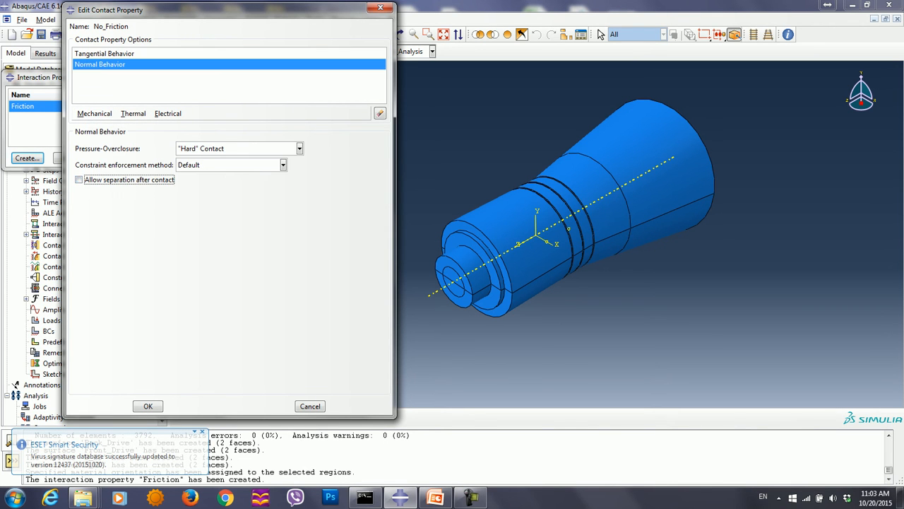
pyautogui.click(148, 406)
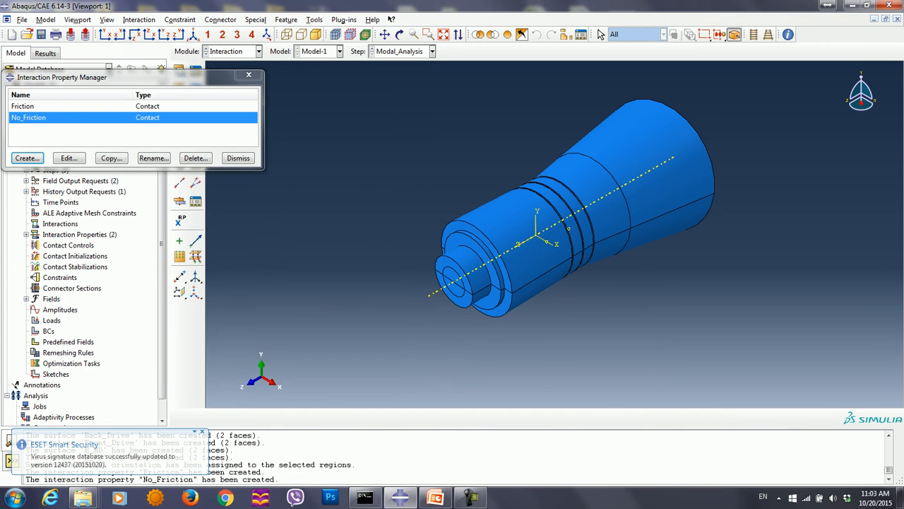
pyautogui.click(248, 74)
# Hide the upper cells of the back drive, the thin disks and the front drive from the assembly display
pyautogui.click(493, 34)
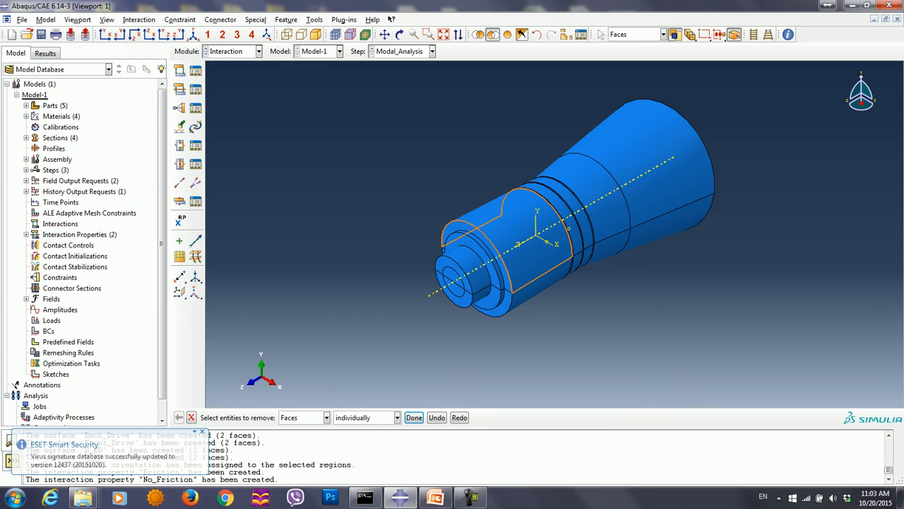
pyautogui.click(326, 417)
pyautogui.click(294, 405)
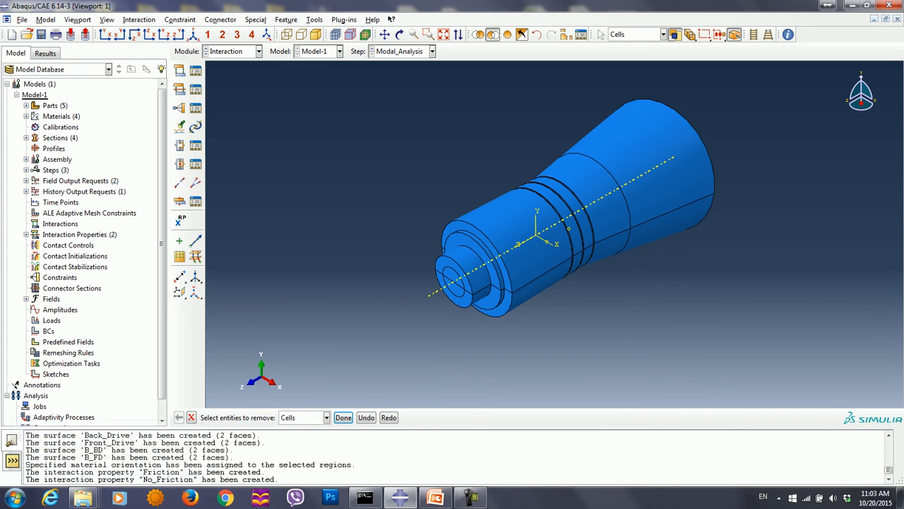
pyautogui.click(521, 234)
pyautogui.keyDown('shift'); pyautogui.click(564, 210); pyautogui.keyUp('shift')
pyautogui.keyDown('shift'); pyautogui.click(580, 212); pyautogui.keyUp('shift')
pyautogui.keyDown('shift'); pyautogui.click(602, 201); pyautogui.keyUp('shift')
pyautogui.keyDown('shift'); pyautogui.click(657, 217); pyautogui.keyUp('shift')
pyautogui.keyDown('shift'); pyautogui.click(653, 166); pyautogui.keyUp('shift')
pyautogui.click(343, 418)
# Hide the remaining upper cells in the disk stack between the two drives
pyautogui.click(528, 203)
pyautogui.keyDown('shift'); pyautogui.click(559, 205); pyautogui.keyUp('shift')
pyautogui.keyDown('shift'); pyautogui.click(576, 207); pyautogui.keyUp('shift')
pyautogui.click(344, 417)
# Add the Front_Drive-1 part instance back to the displayed assembly
pyautogui.click(566, 35)
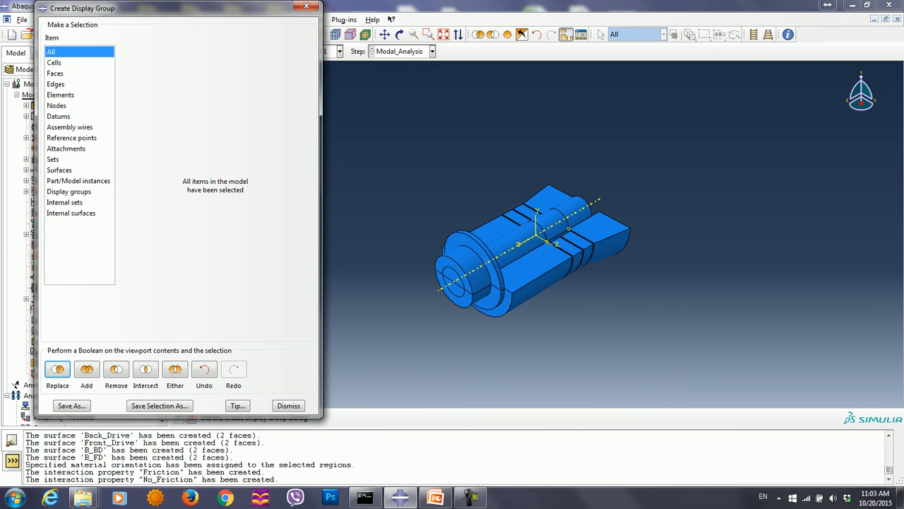
pyautogui.click(78, 181)
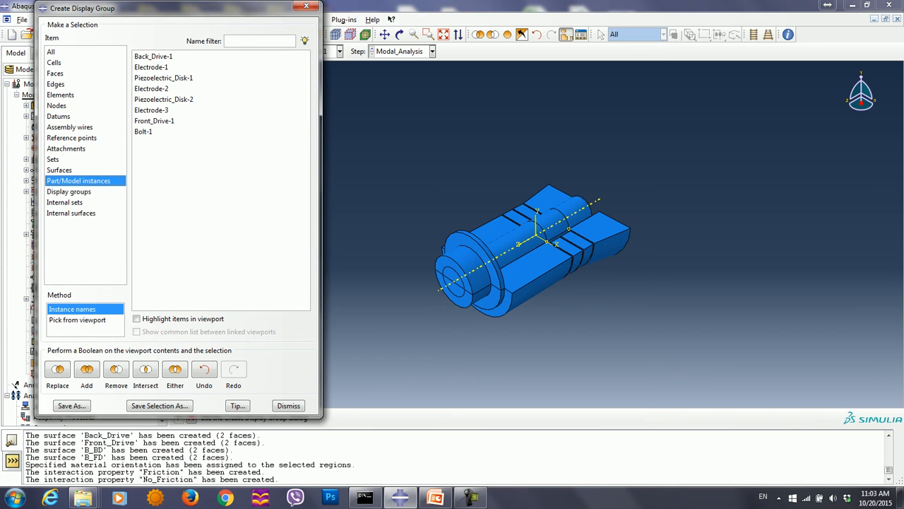
pyautogui.click(154, 121)
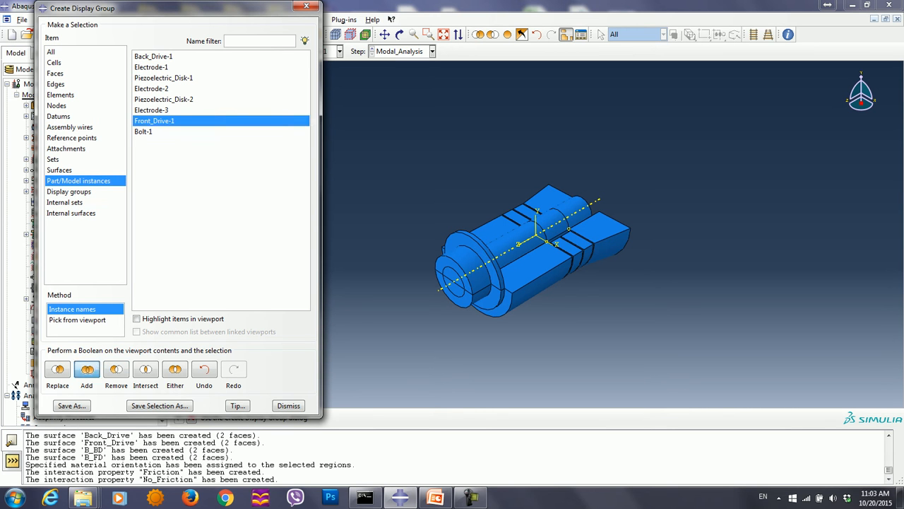
pyautogui.click(86, 369)
pyautogui.click(288, 405)
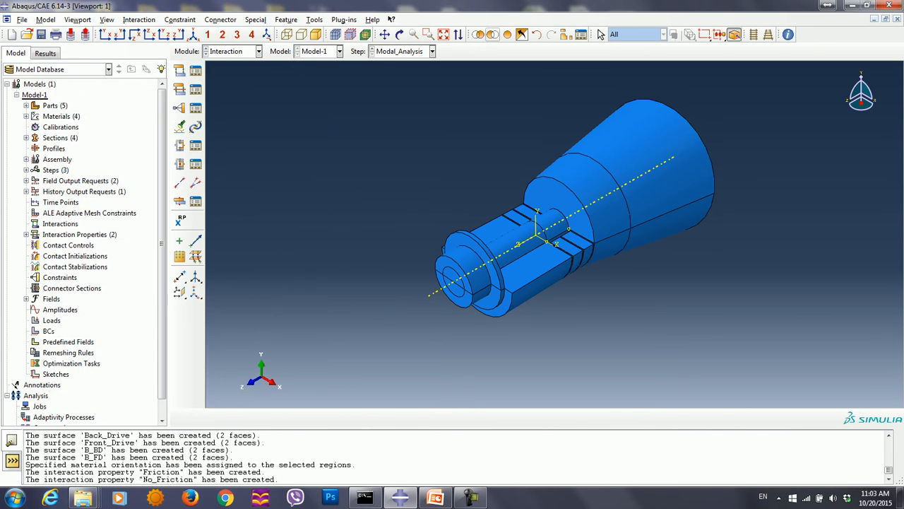
# Hide the two upper cells of the front drive and view the assembly's cut section from above
pyautogui.click(493, 35)
pyautogui.click(597, 192)
pyautogui.keyDown('shift'); pyautogui.click(654, 159); pyautogui.keyUp('shift')
pyautogui.click(343, 418)
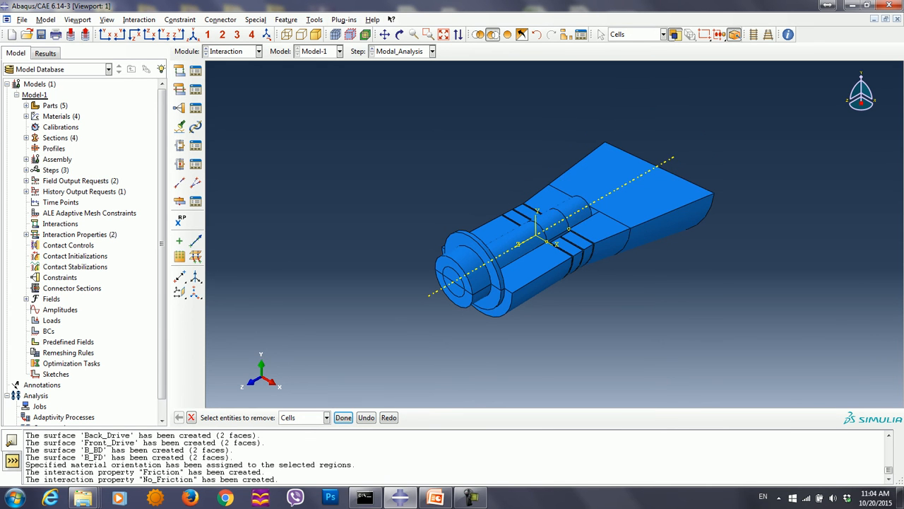
pyautogui.click(343, 417)
pyautogui.keyDown('ctrl'); pyautogui.keyDown('alt'); pyautogui.moveTo(558, 219); pyautogui.dragTo(569, 294); pyautogui.keyUp('alt'); pyautogui.keyUp('ctrl')
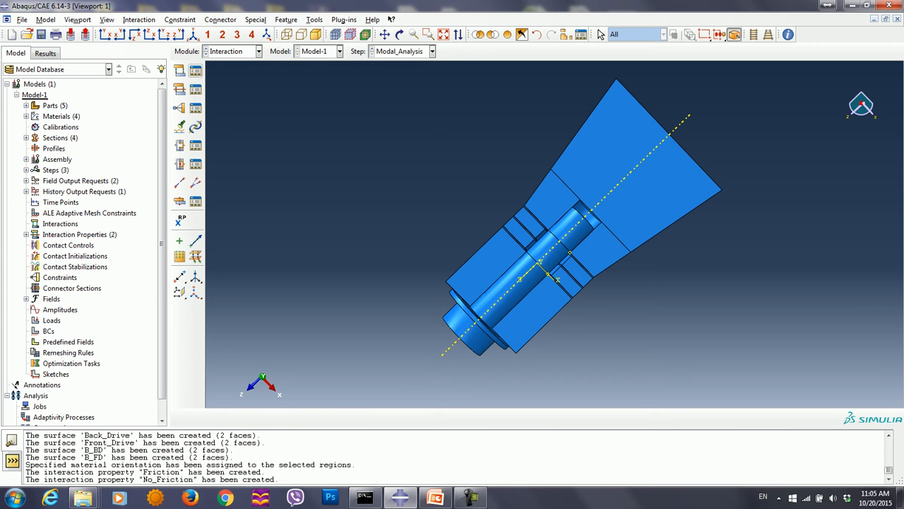
# Create a General contact (Standard) interaction in the Initial step with Friction as its global contact property
pyautogui.click(196, 70)
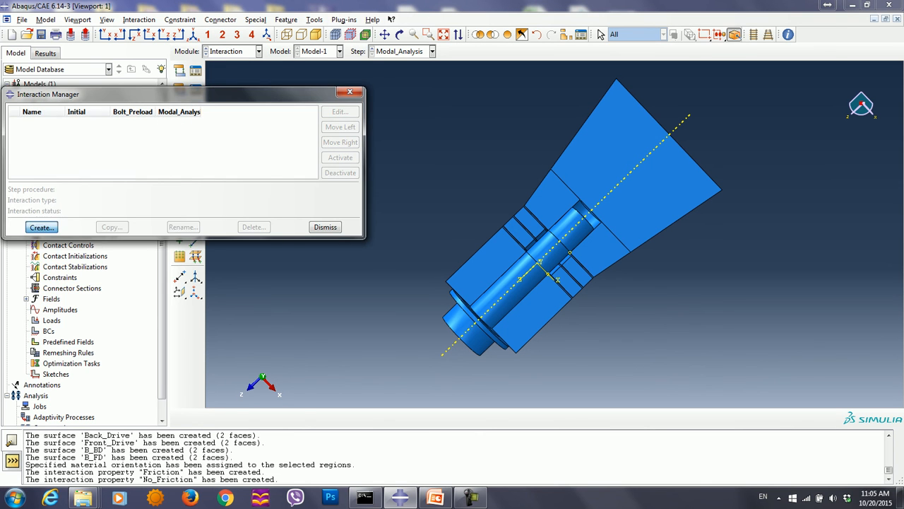
pyautogui.click(41, 227)
pyautogui.click(87, 195)
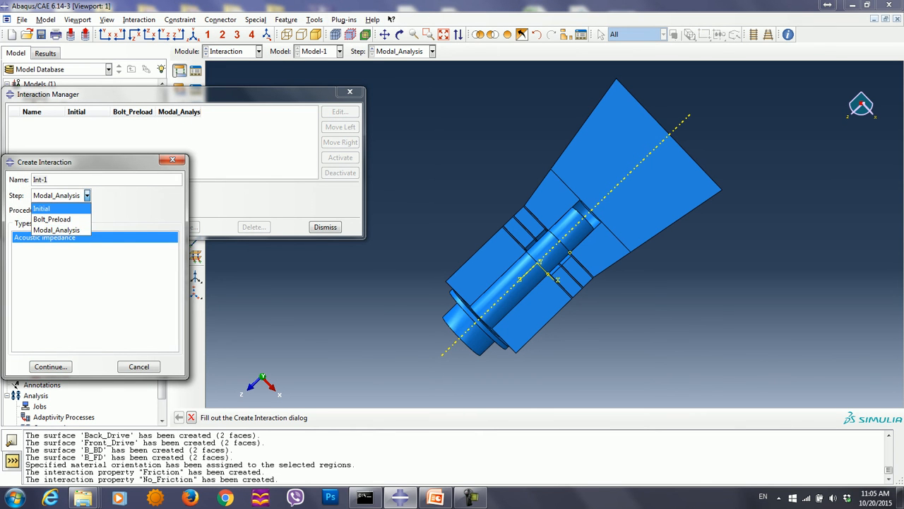
pyautogui.click(41, 208)
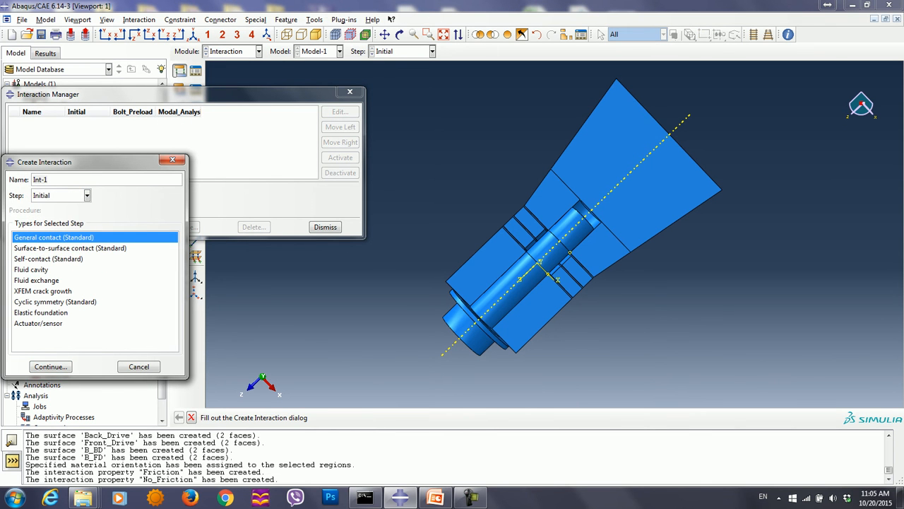
pyautogui.click(50, 366)
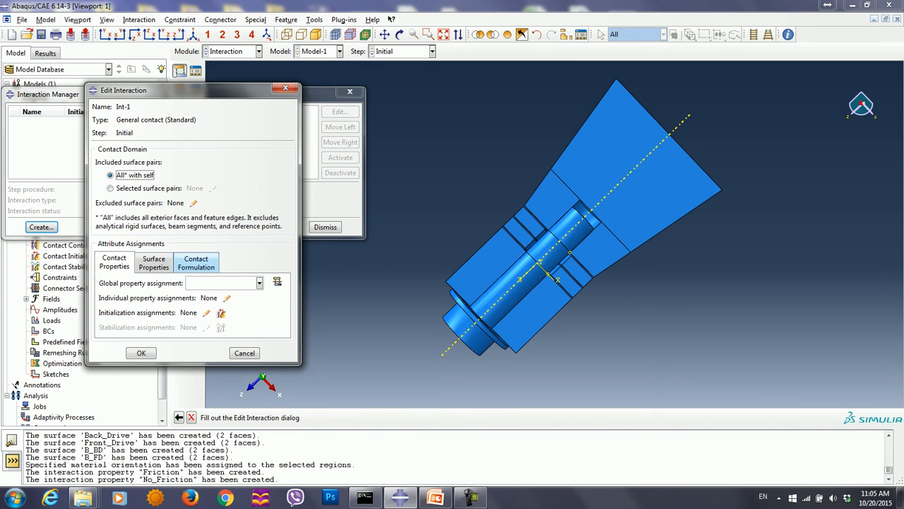
pyautogui.click(259, 283)
pyautogui.click(201, 296)
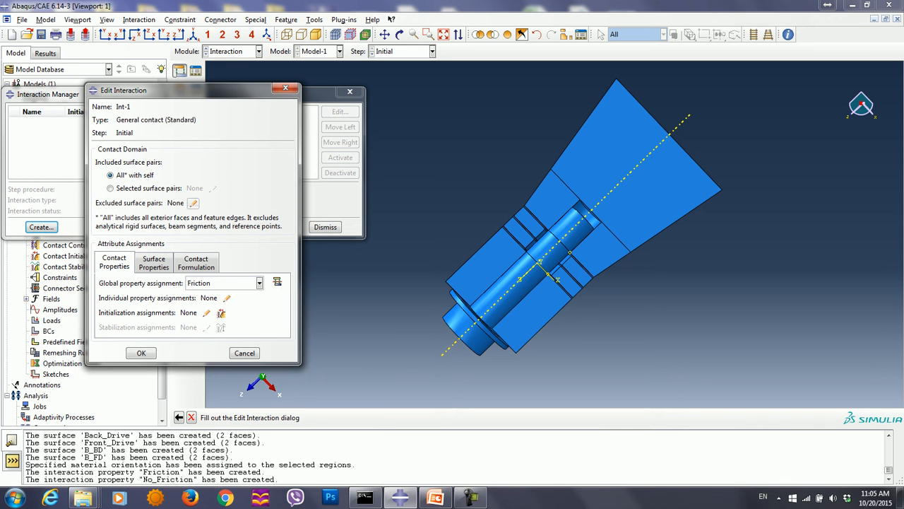
# Exclude the surface pair Front_Drive-1.Front_Drive and Bolt-1.B_FD from the general contact domain
pyautogui.click(192, 203)
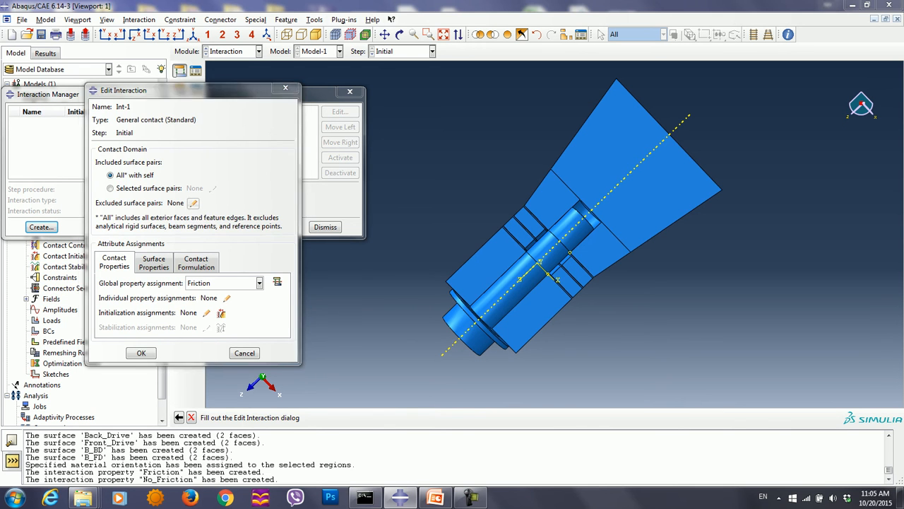
pyautogui.moveTo(424, 149); pyautogui.dragTo(193, 116)
pyautogui.moveTo(191, 224); pyautogui.dragTo(336, 223)
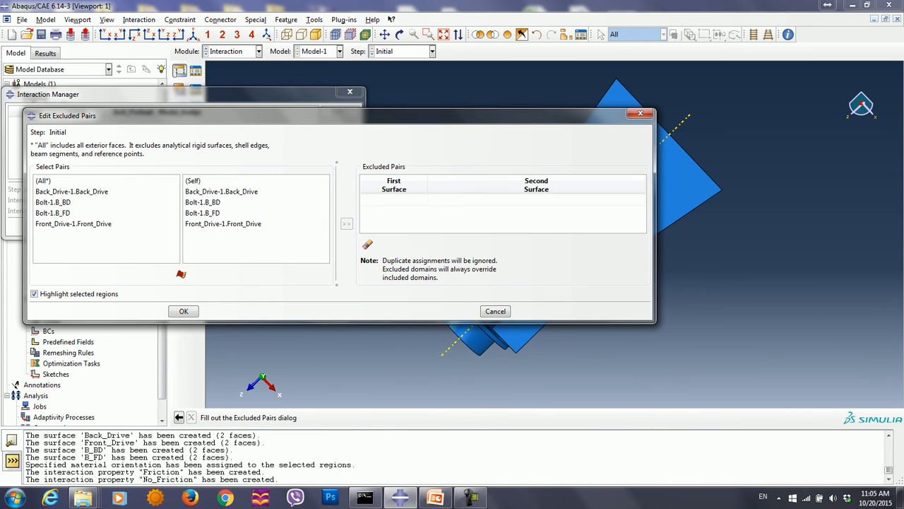
pyautogui.click(74, 224)
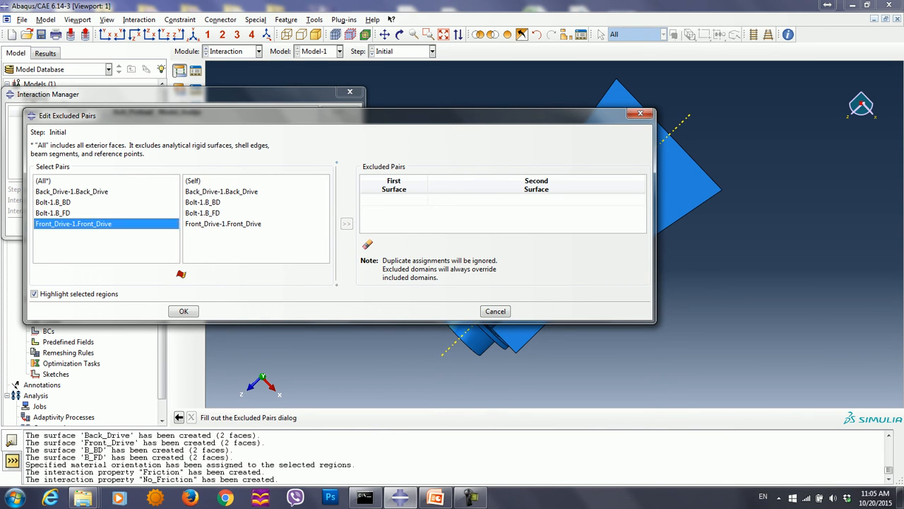
pyautogui.click(203, 214)
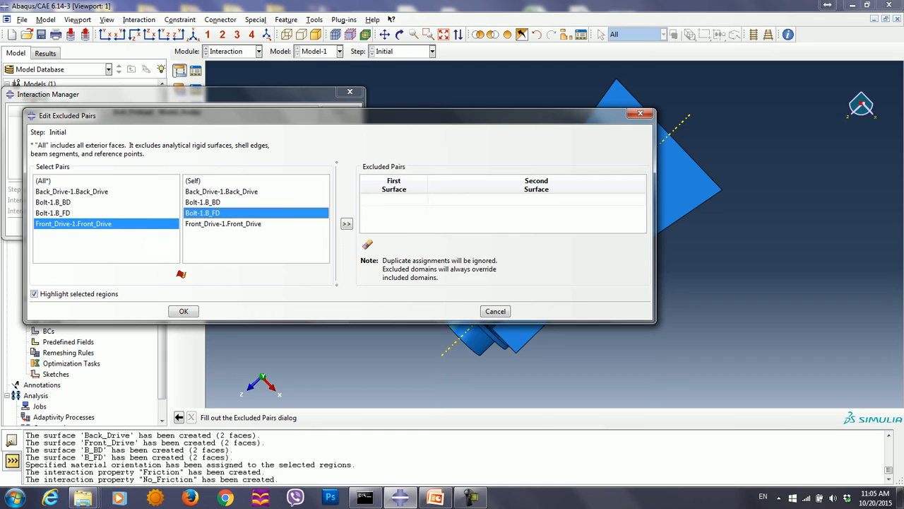
pyautogui.click(346, 224)
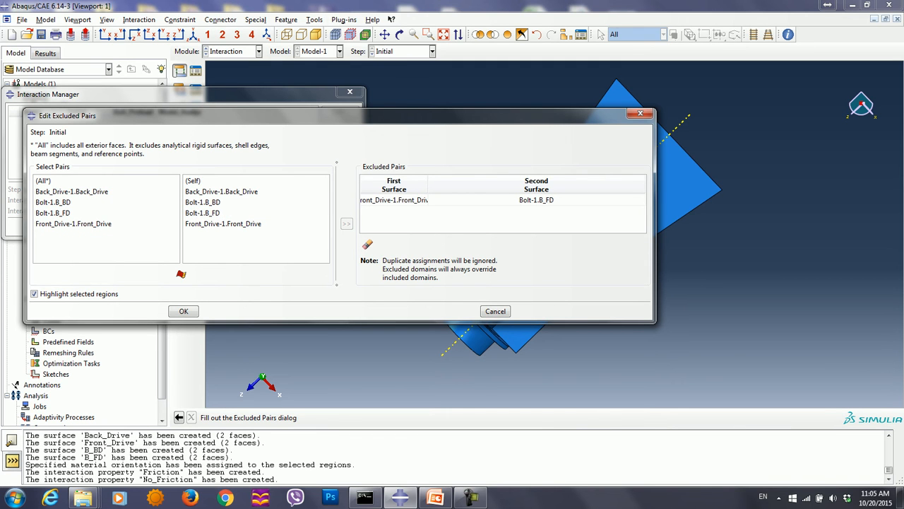
pyautogui.click(183, 311)
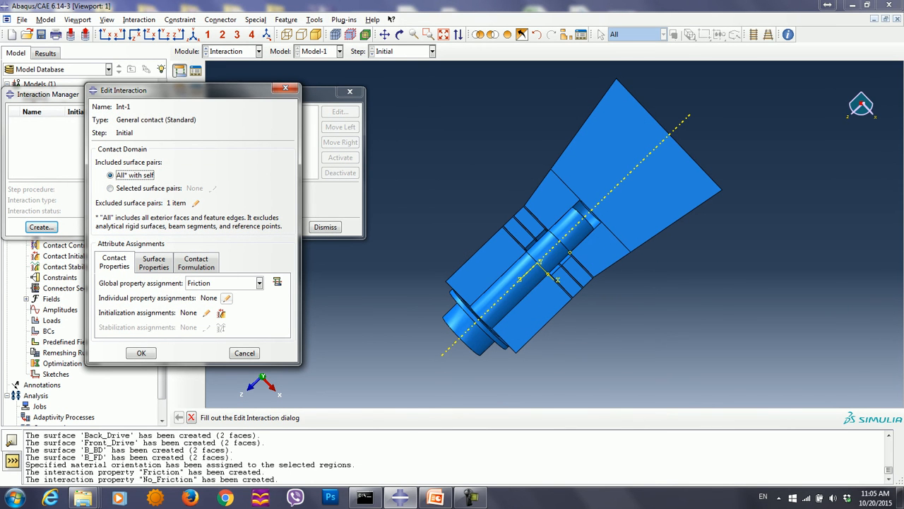
# Assign the No_Friction property individually to the pair Back_Drive-1.Back_Drive and Bolt-1.B_BD, and finish the general contact interaction
pyautogui.click(226, 297)
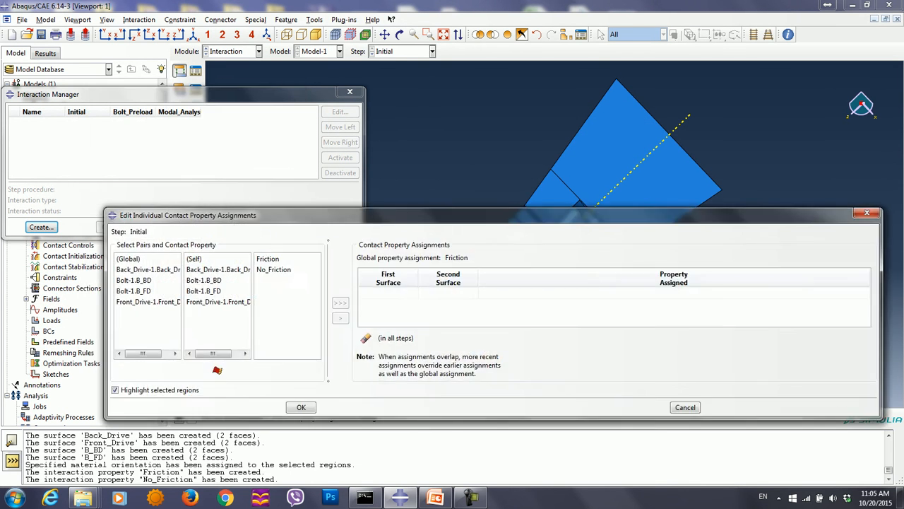
pyautogui.moveTo(328, 311); pyautogui.dragTo(449, 311)
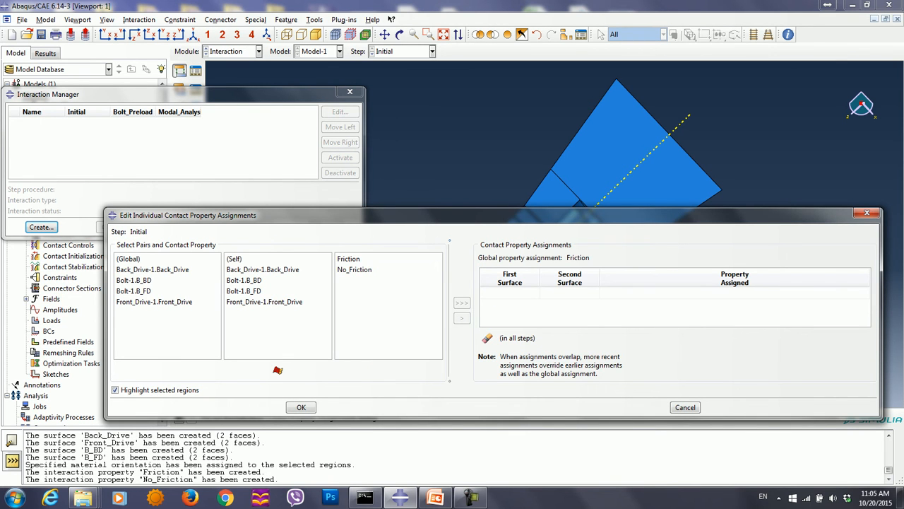
pyautogui.click(154, 270)
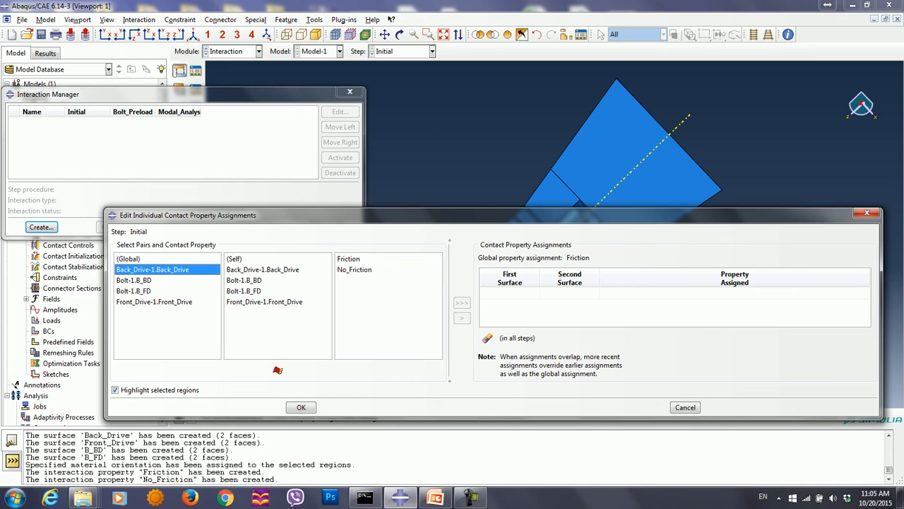
pyautogui.click(245, 280)
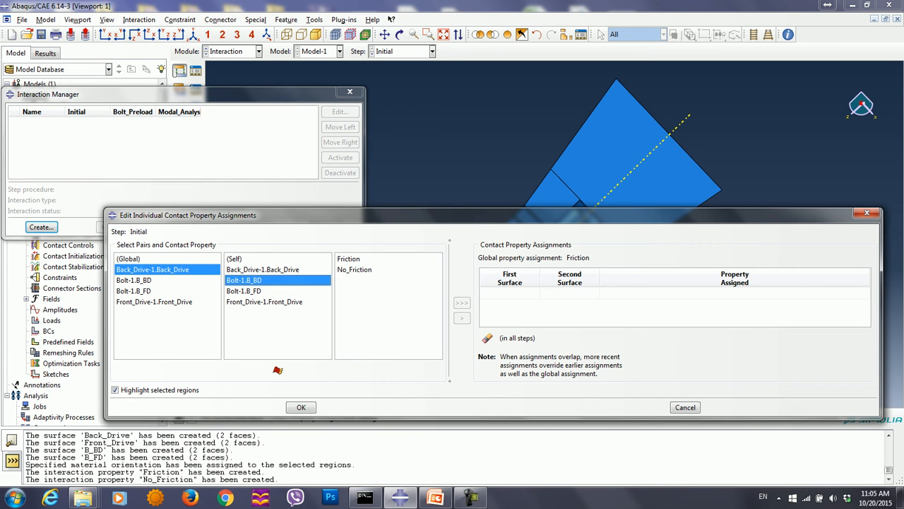
pyautogui.click(355, 270)
pyautogui.click(462, 303)
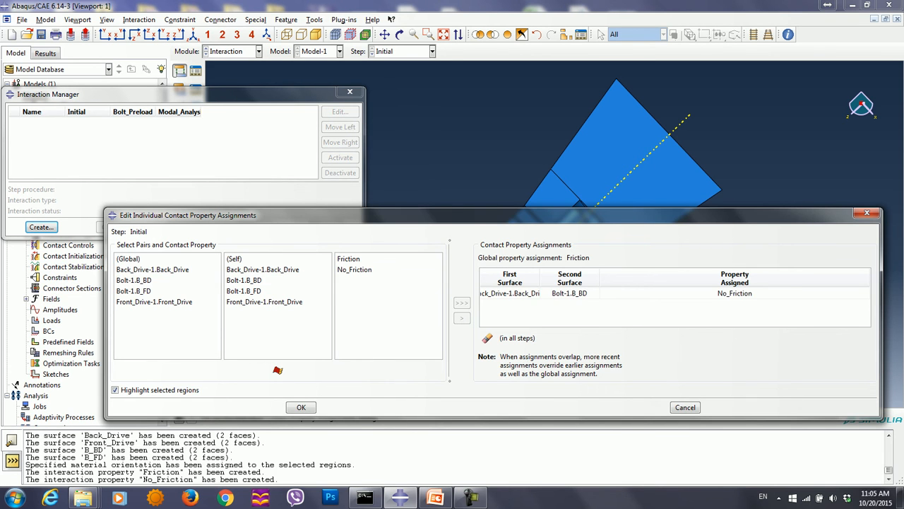
pyautogui.click(301, 407)
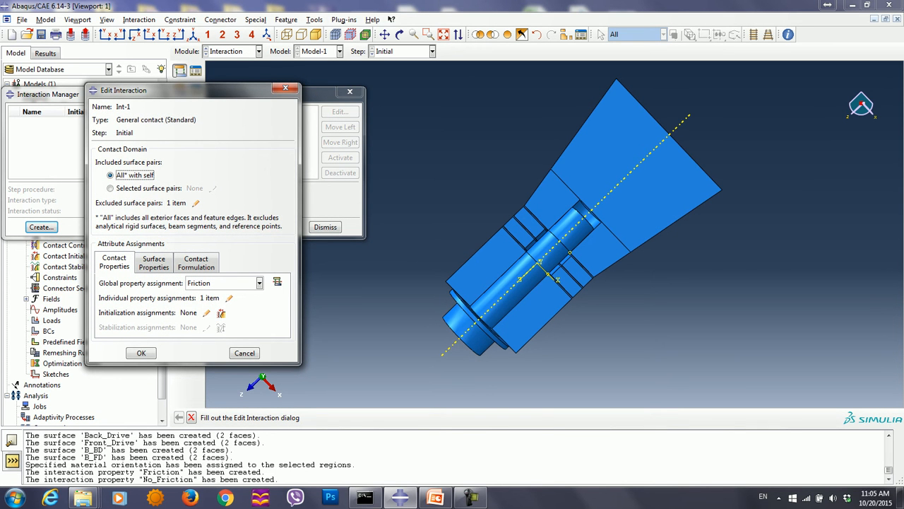
pyautogui.click(140, 352)
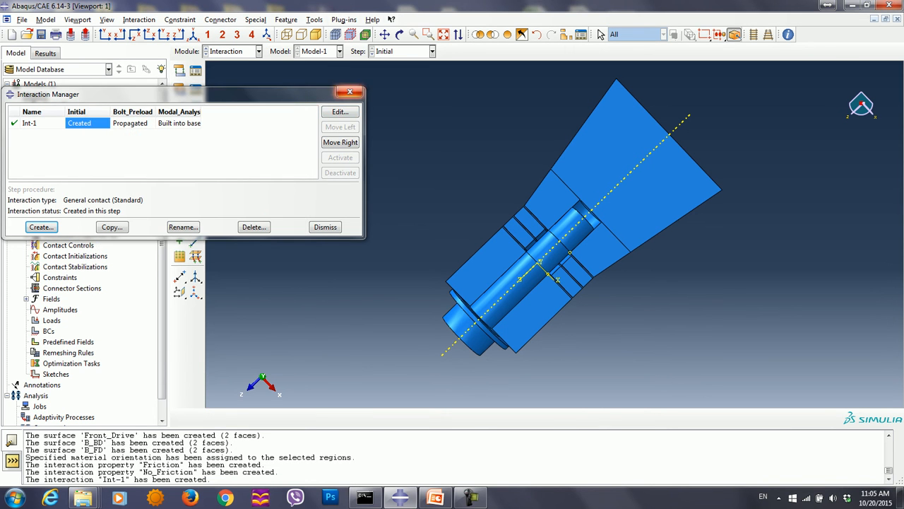
pyautogui.click(350, 92)
# Start a Tie constraint with Front_Drive-1.Front_Drive as the master surface, highlighting selections in the viewport
pyautogui.click(195, 108)
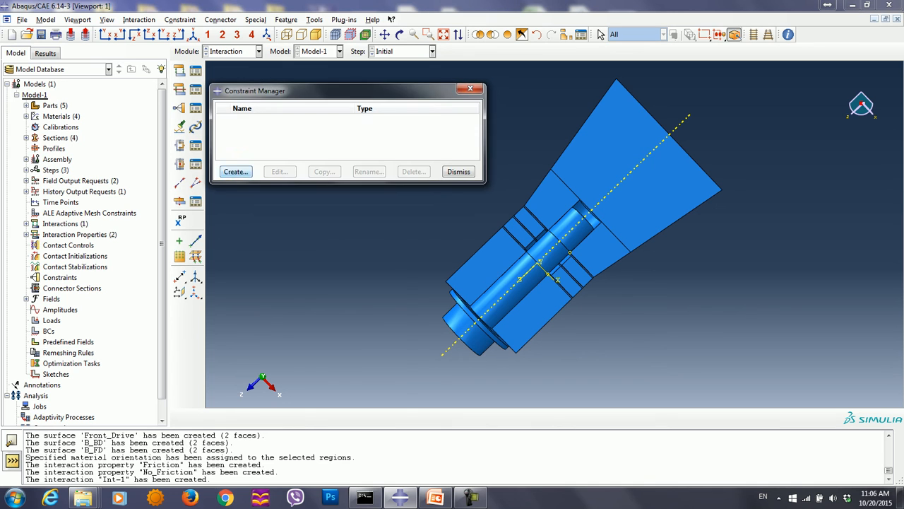
pyautogui.click(235, 172)
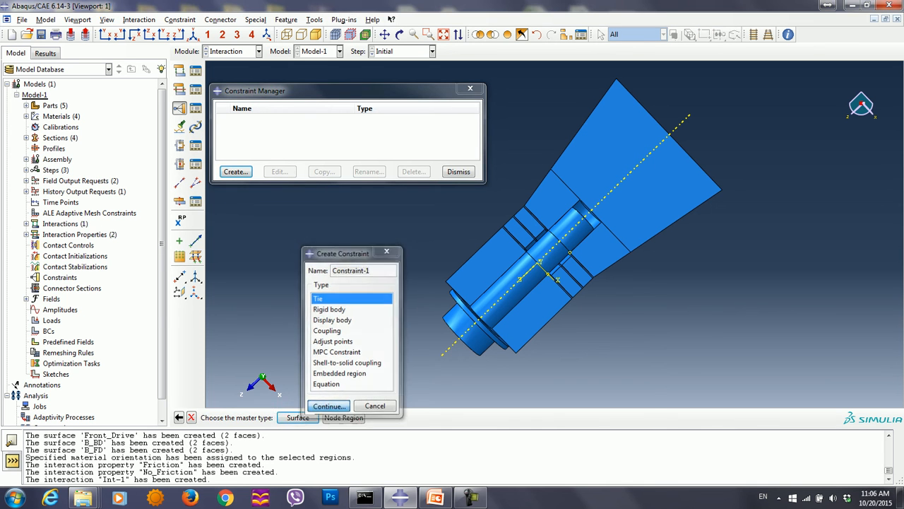
pyautogui.click(329, 406)
pyautogui.click(298, 417)
pyautogui.click(813, 418)
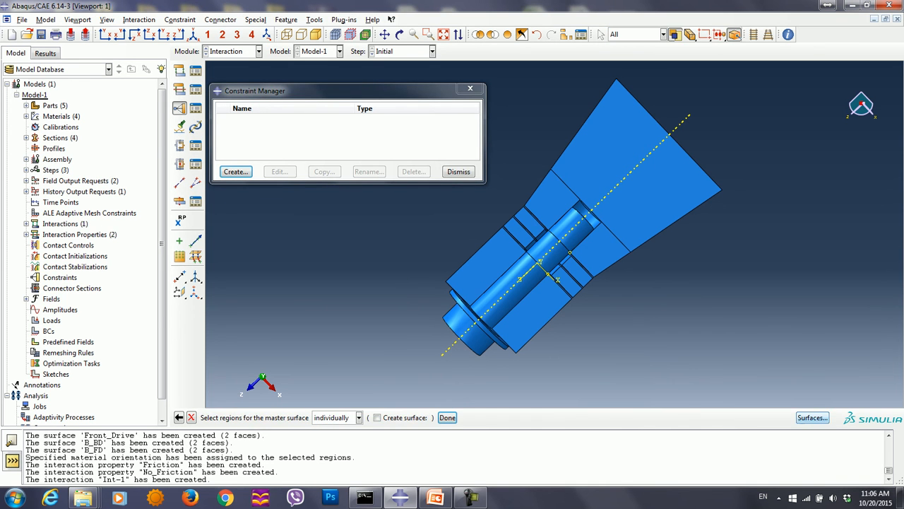
pyautogui.click(87, 197)
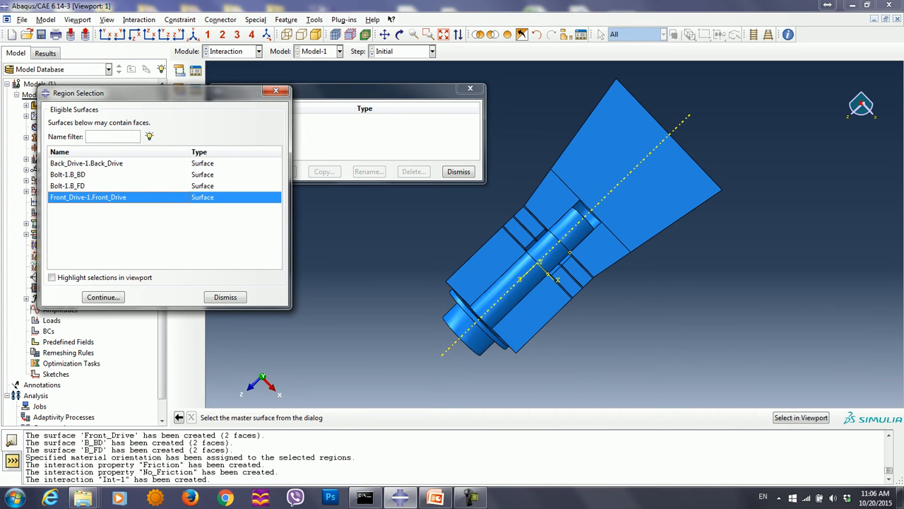
pyautogui.click(53, 277)
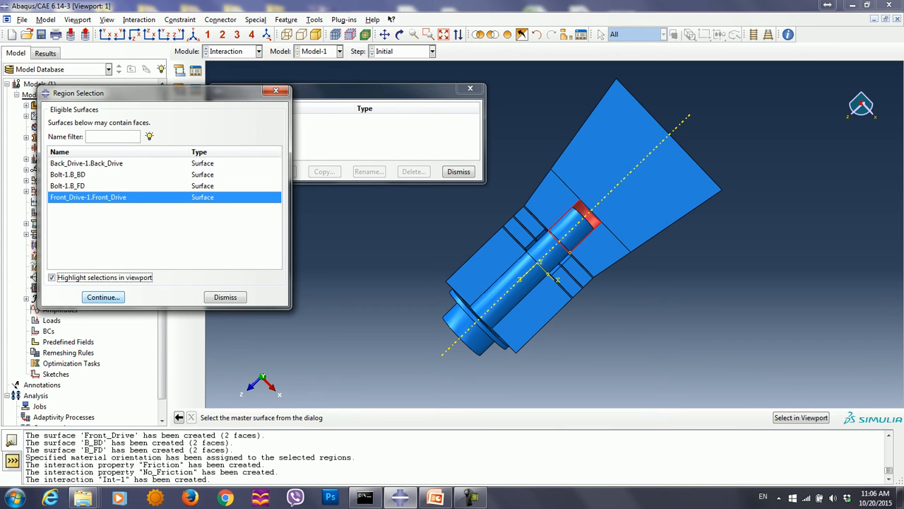
pyautogui.click(104, 298)
# Set Bolt-1.B_FD as the slave surface of the tie and create the constraint with default settings
pyautogui.click(293, 417)
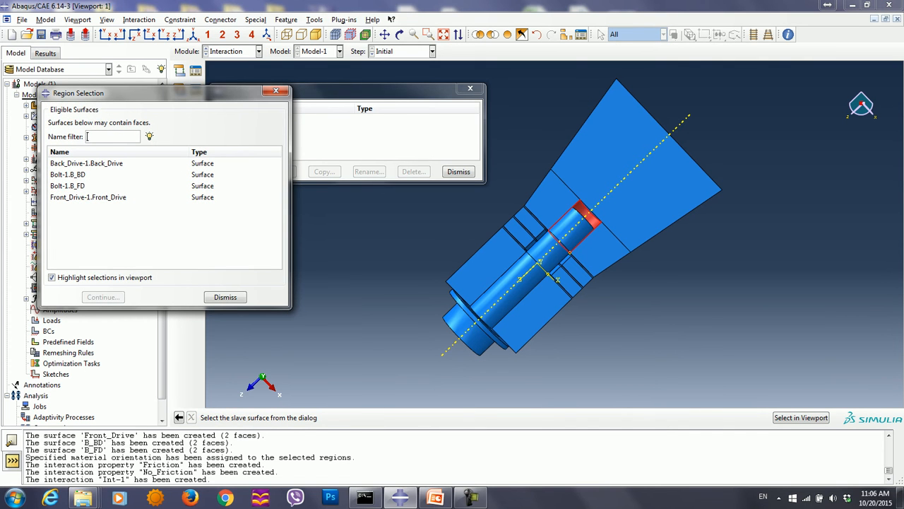
pyautogui.click(83, 186)
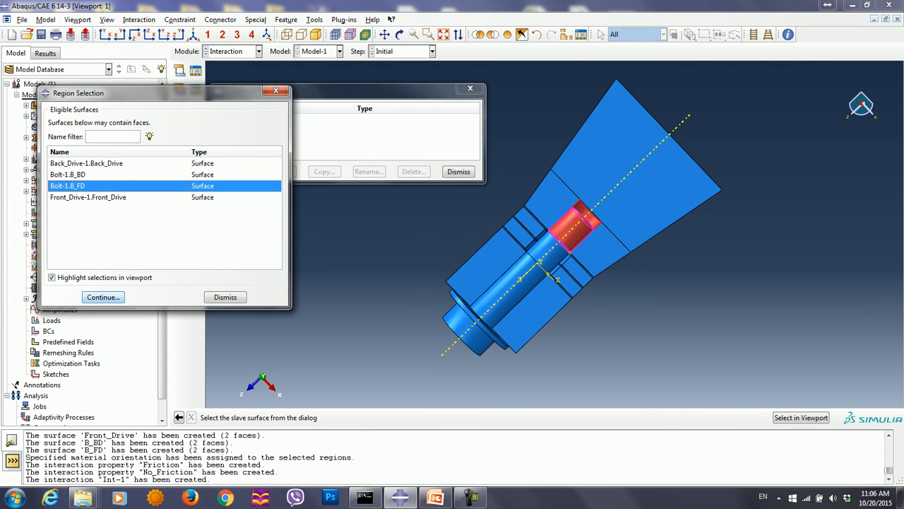
pyautogui.click(103, 298)
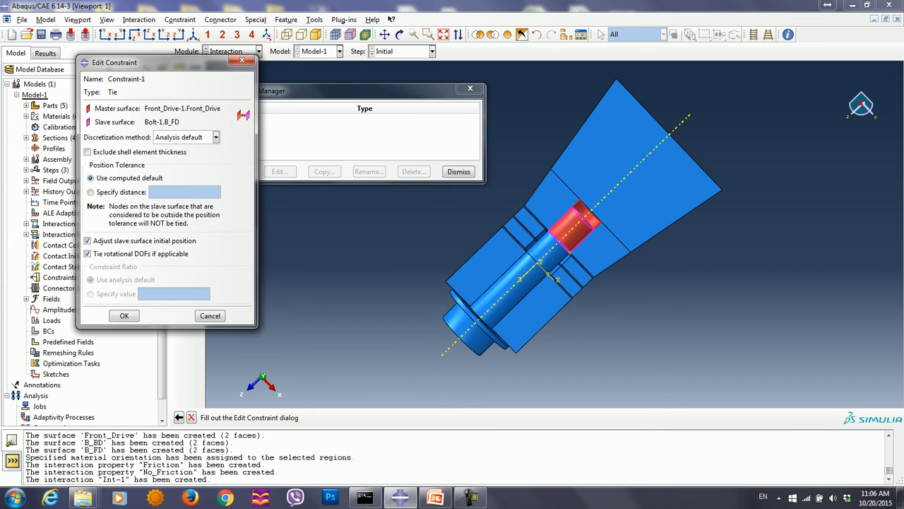
pyautogui.click(125, 315)
pyautogui.click(471, 88)
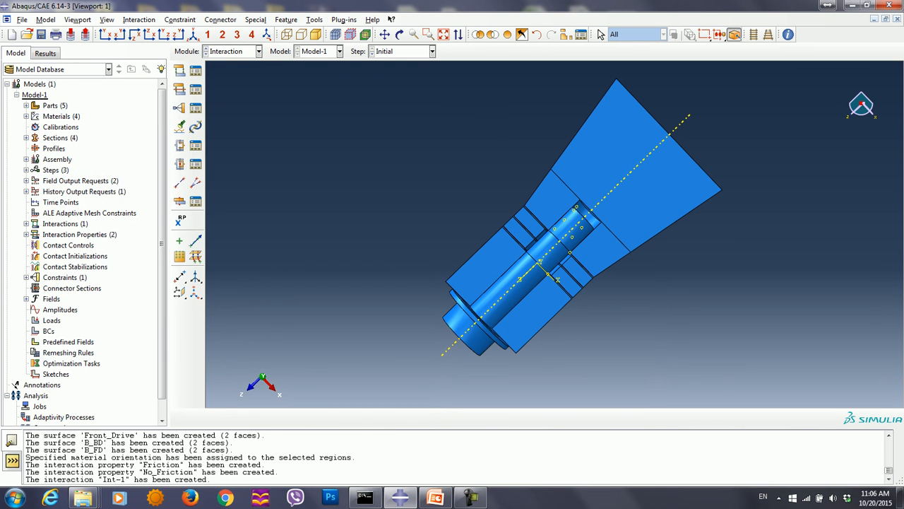
# Switch to the Load module, restore the full assembly and remove all part instances from the display
pyautogui.click(234, 51)
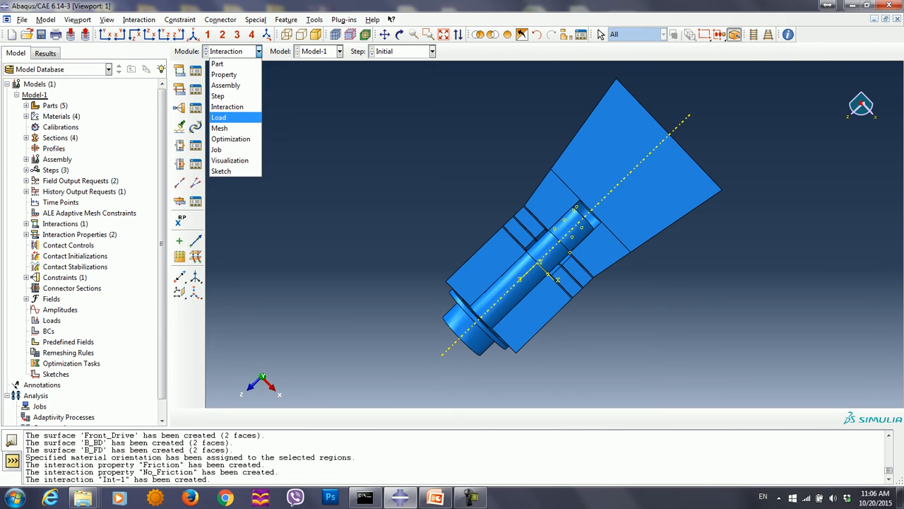
pyautogui.click(219, 117)
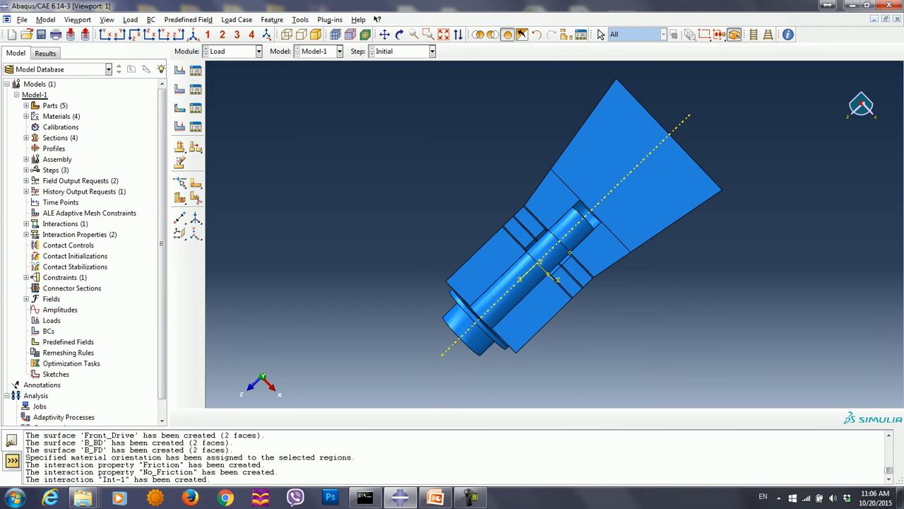
pyautogui.click(522, 34)
pyautogui.click(154, 121)
pyautogui.click(153, 56)
pyautogui.keyDown('shift'); pyautogui.click(143, 132); pyautogui.keyUp('shift')
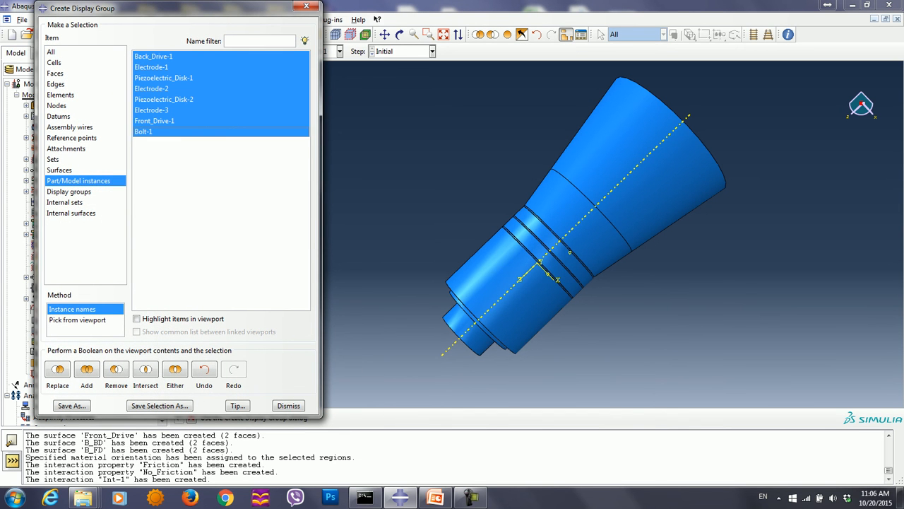
pyautogui.click(117, 371)
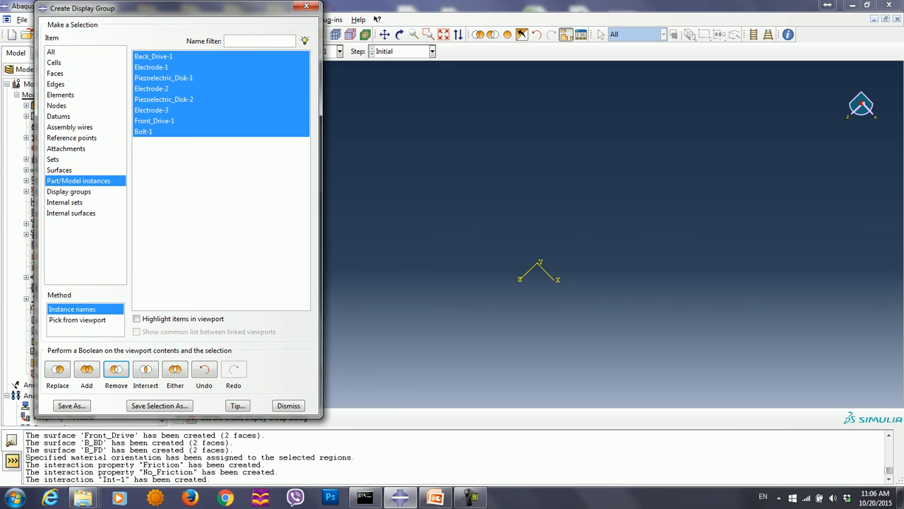
# Display only the Piezoelectric_Disk-1 instance in an isometric view
pyautogui.click(164, 77)
pyautogui.click(86, 369)
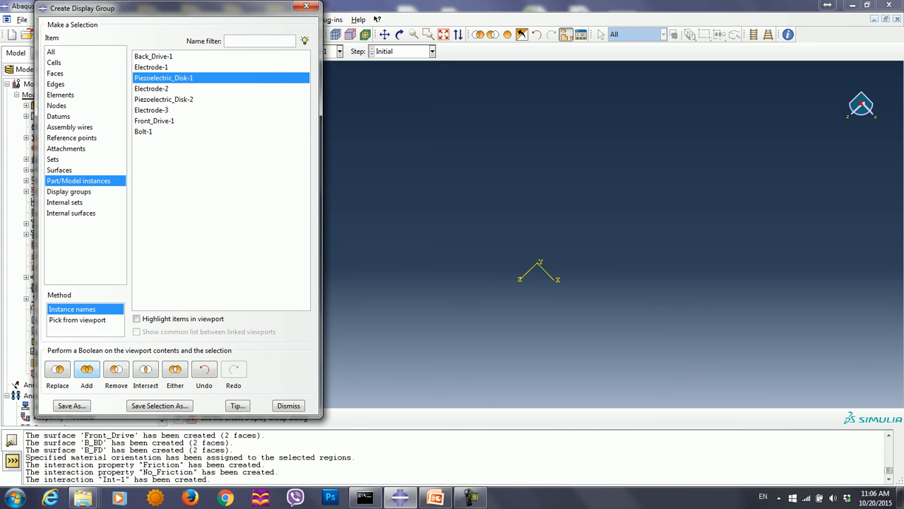
pyautogui.click(306, 6)
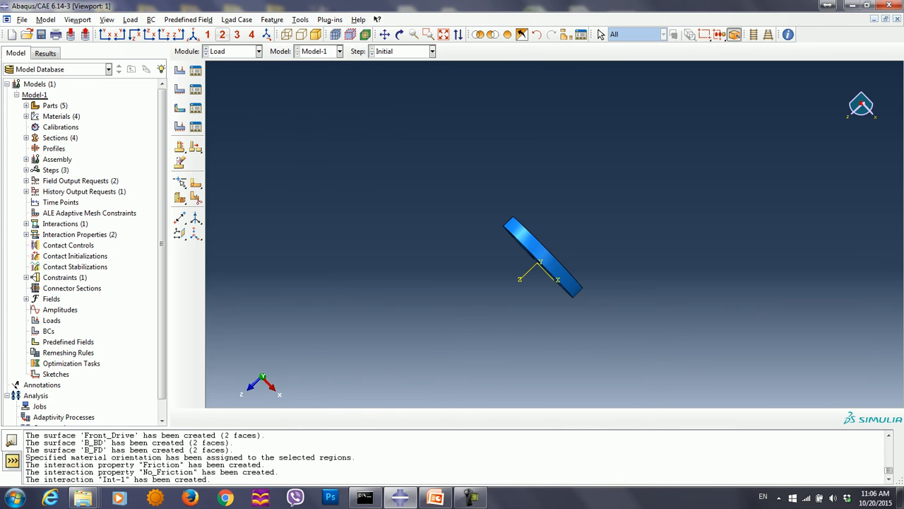
pyautogui.click(193, 34)
# Start an Electric potential boundary condition of the Electrical/Magnetic category in the Initial step
pyautogui.click(180, 89)
pyautogui.click(193, 212)
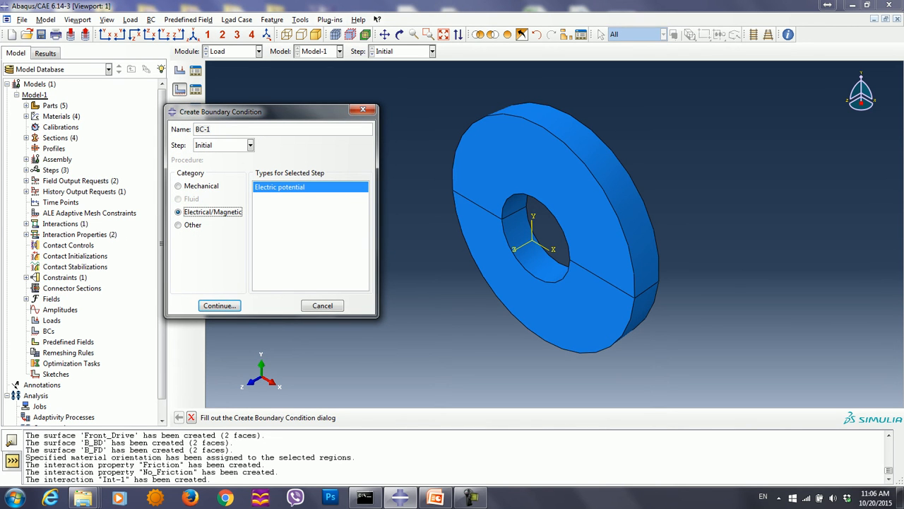
pyautogui.click(219, 305)
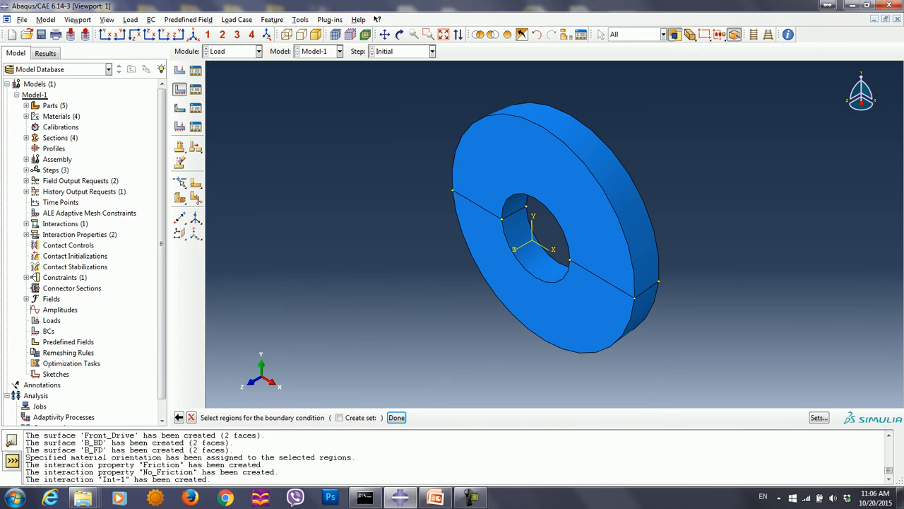
pyautogui.click(526, 297)
pyautogui.middleClick(526, 297)
pyautogui.click(196, 89)
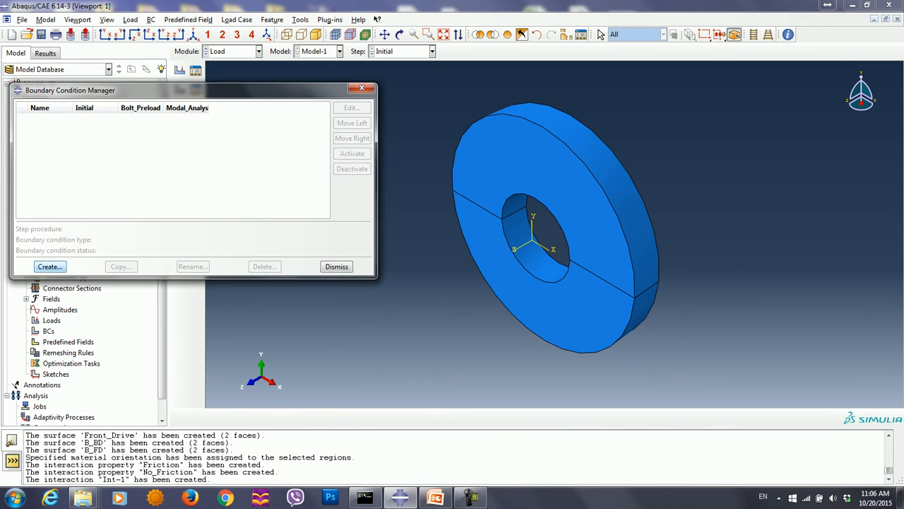
pyautogui.click(50, 266)
pyautogui.click(219, 306)
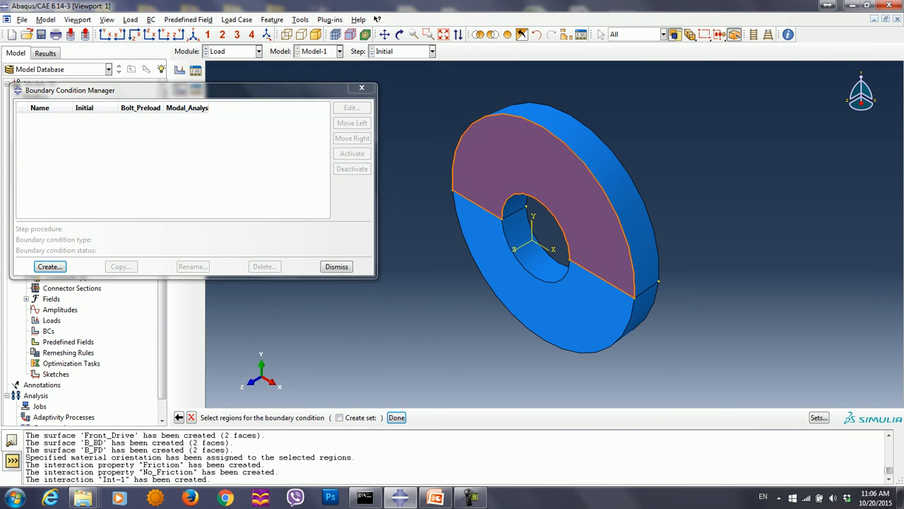
# Apply the zero electric potential to both flat sides of Piezoelectric_Disk-1, including the upper and lower half faces
pyautogui.keyDown('shift'); pyautogui.click(565, 304); pyautogui.keyUp('shift')
pyautogui.keyDown('ctrl'); pyautogui.keyDown('alt'); pyautogui.moveTo(579, 303); pyautogui.dragTo(475, 311); pyautogui.keyUp('alt'); pyautogui.keyUp('ctrl')
pyautogui.keyDown('shift'); pyautogui.click(514, 162); pyautogui.keyUp('shift')
pyautogui.keyDown('shift'); pyautogui.click(576, 303); pyautogui.keyUp('shift')
pyautogui.keyDown('ctrl'); pyautogui.keyDown('alt'); pyautogui.moveTo(576, 304); pyautogui.dragTo(679, 297); pyautogui.keyUp('alt'); pyautogui.keyUp('ctrl')
pyautogui.click(397, 418)
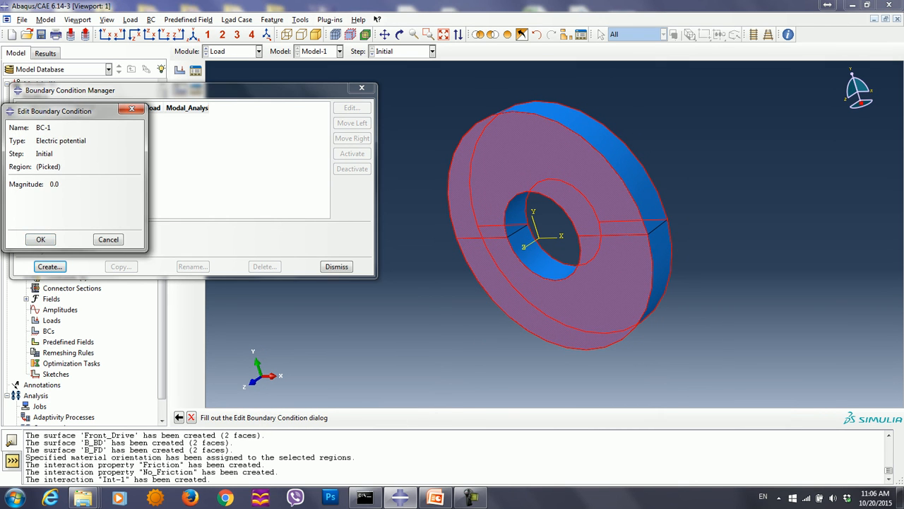
pyautogui.click(40, 239)
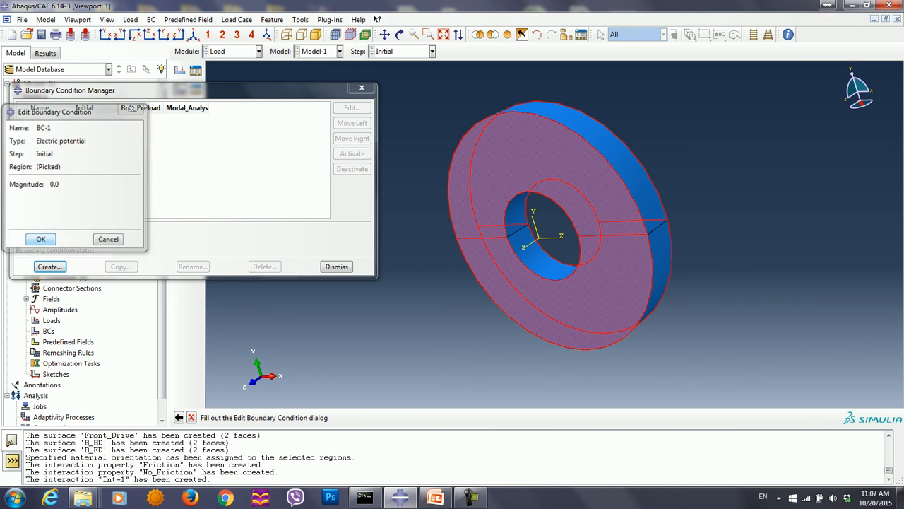
# Replace Piezoelectric_Disk-1 with Piezoelectric_Disk-2 in the displayed part instances
pyautogui.click(565, 34)
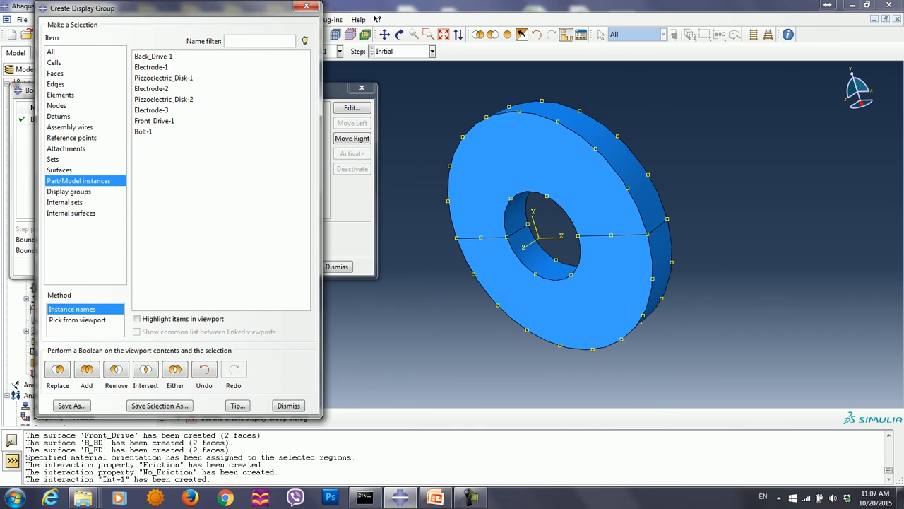
pyautogui.click(163, 78)
pyautogui.click(116, 368)
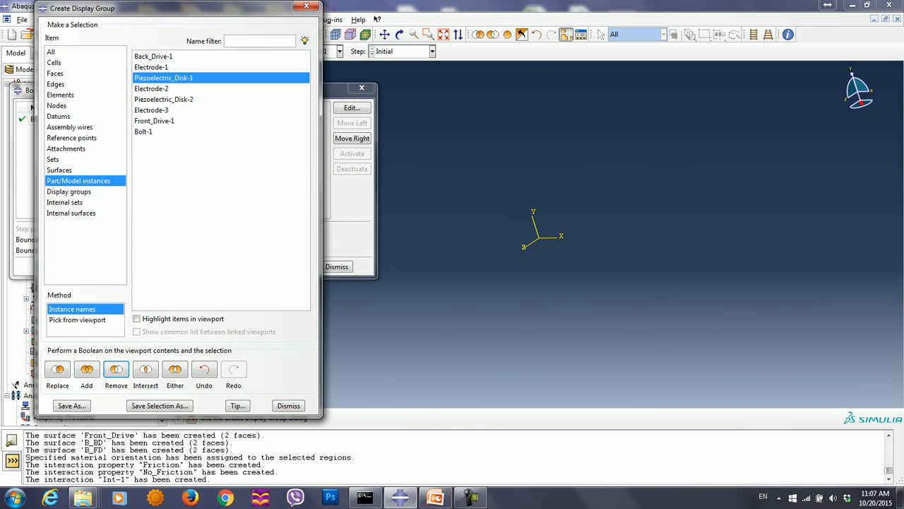
pyautogui.click(163, 100)
pyautogui.click(87, 369)
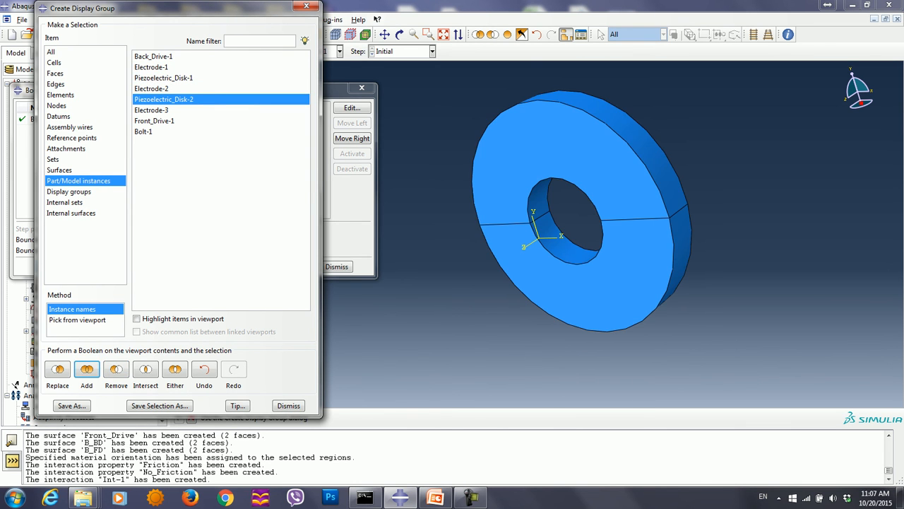
pyautogui.click(306, 6)
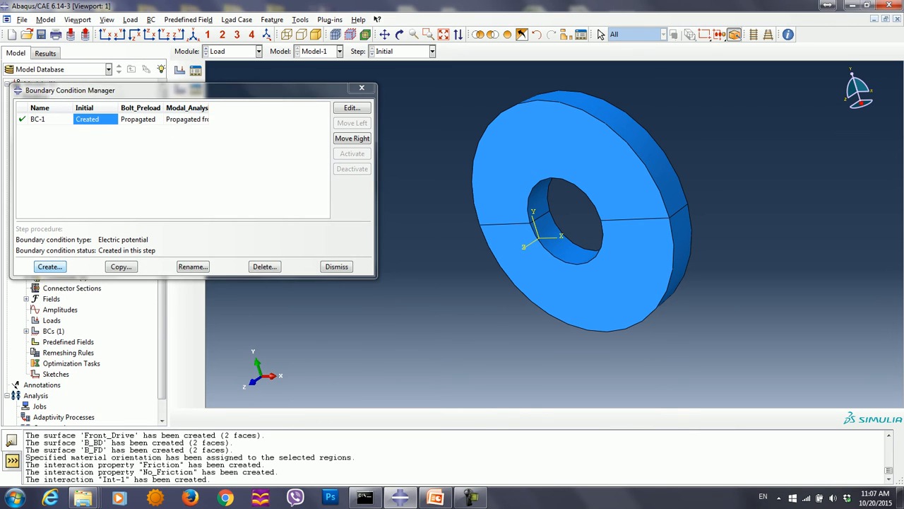
# Create a zero electric potential boundary condition in the Initial step on all half faces of both flat sides of Piezoelectric_Disk-2
pyautogui.click(50, 267)
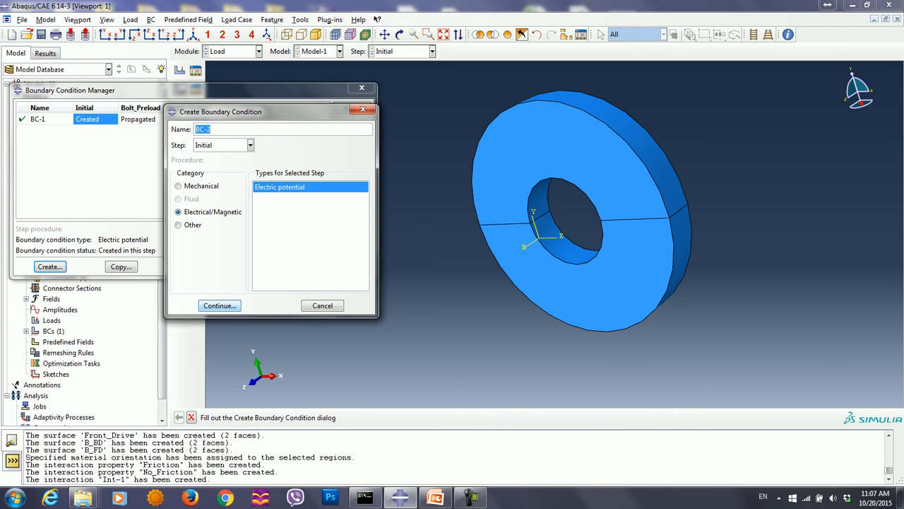
pyautogui.click(219, 305)
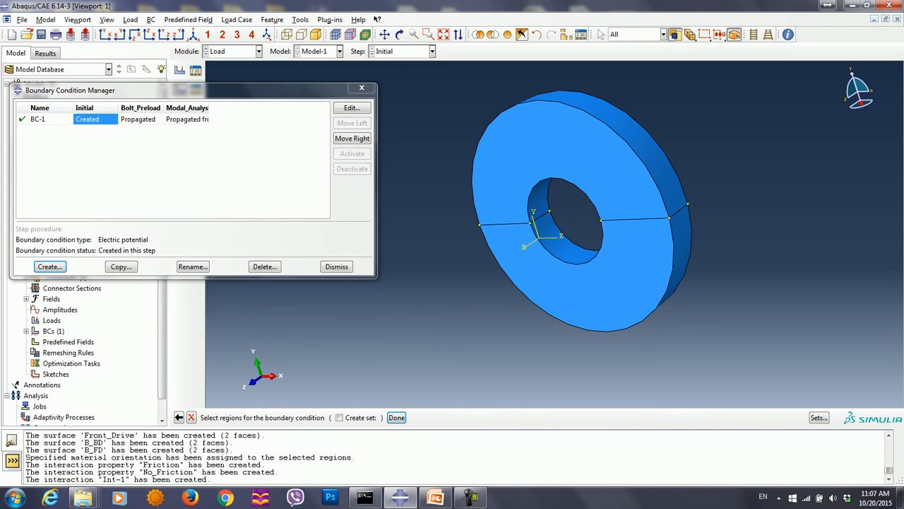
pyautogui.keyDown('ctrl'); pyautogui.keyDown('alt'); pyautogui.moveTo(636, 226); pyautogui.dragTo(522, 215); pyautogui.keyUp('alt'); pyautogui.keyUp('ctrl')
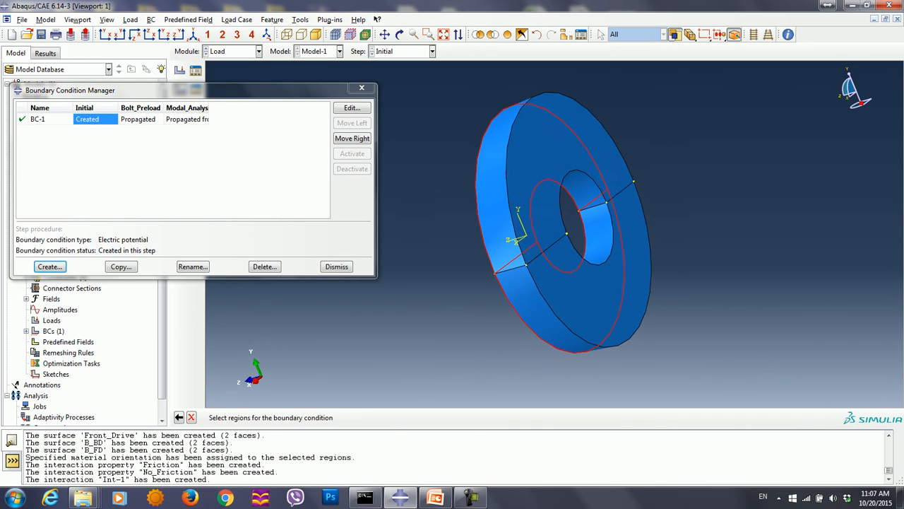
pyautogui.keyDown('shift'); pyautogui.click(558, 148); pyautogui.keyUp('shift')
pyautogui.keyDown('shift'); pyautogui.click(601, 289); pyautogui.keyUp('shift')
pyautogui.click(397, 417)
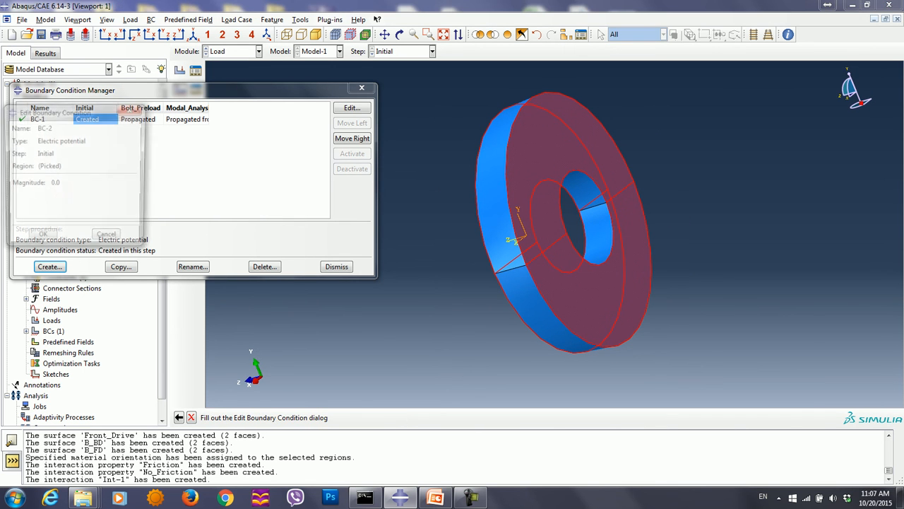
pyautogui.click(41, 239)
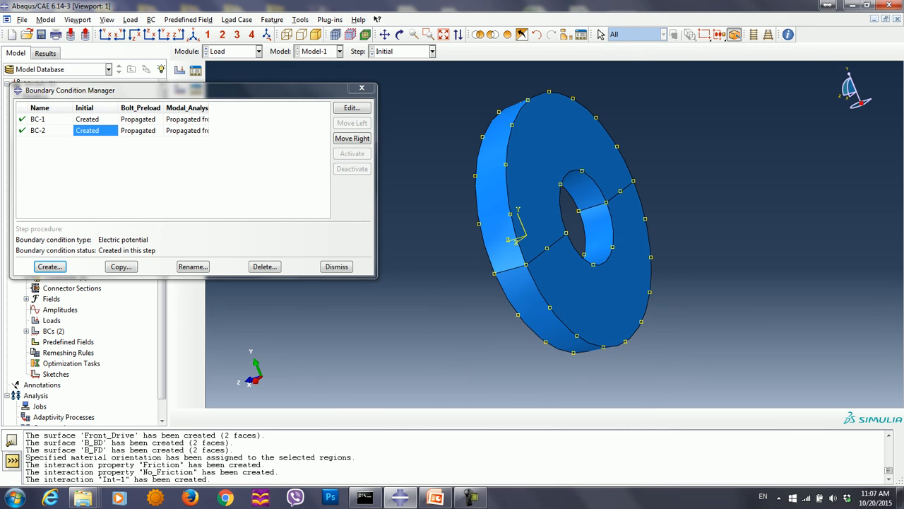
pyautogui.click(362, 88)
# Restore the full assembly in an isometric view and remove every part instance except Bolt-1 from the display
pyautogui.click(537, 34)
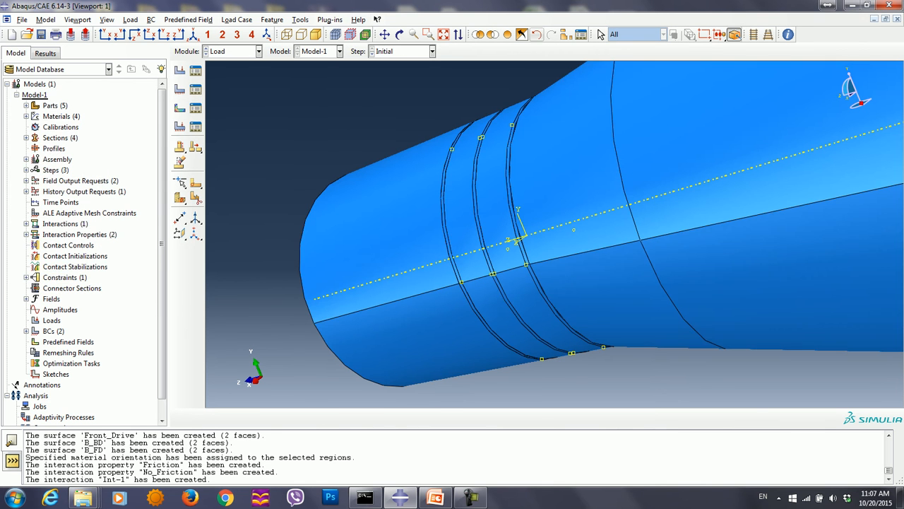
pyautogui.click(720, 34)
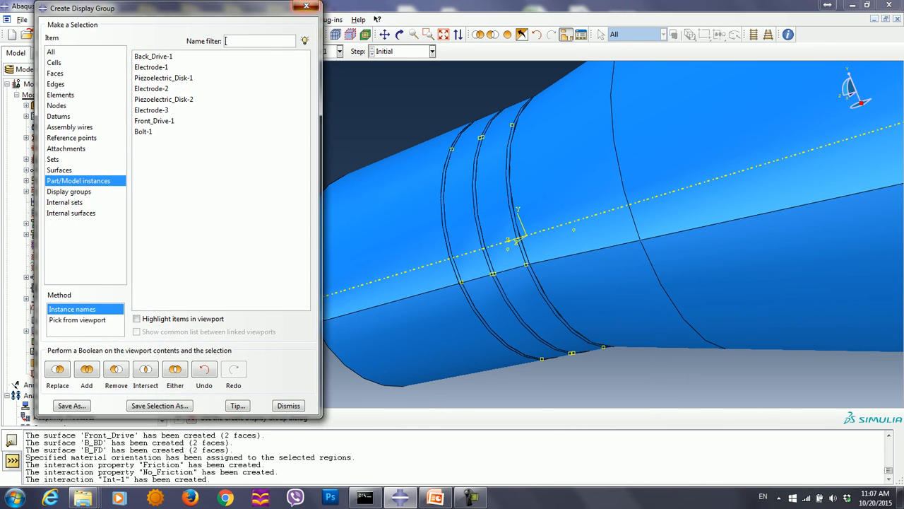
pyautogui.click(305, 6)
pyautogui.click(194, 35)
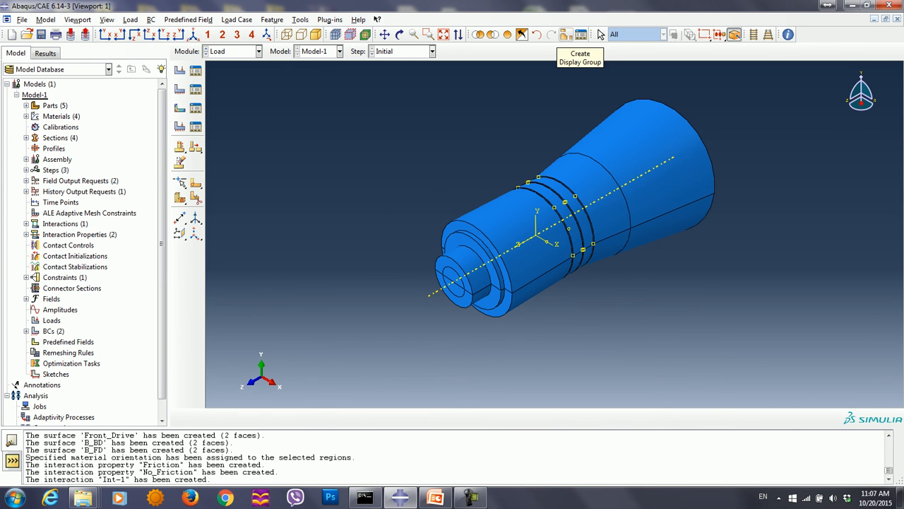
pyautogui.click(565, 34)
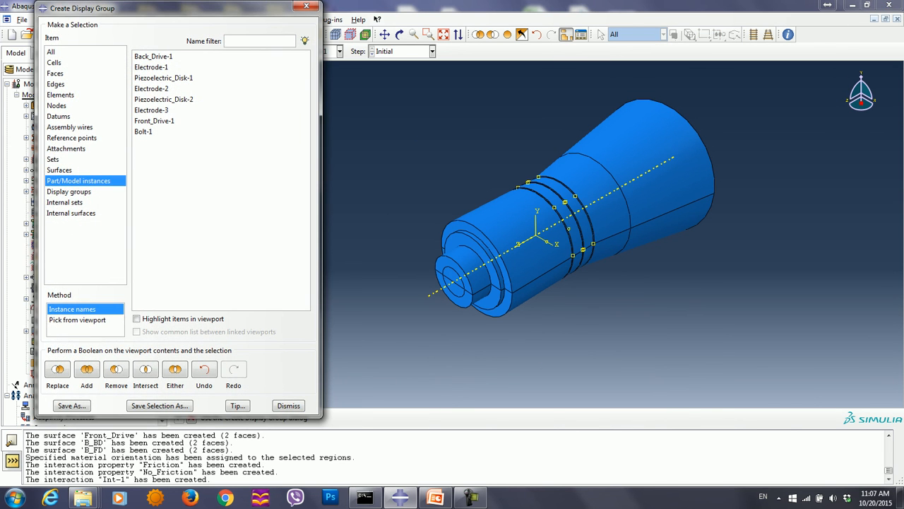
pyautogui.click(153, 55)
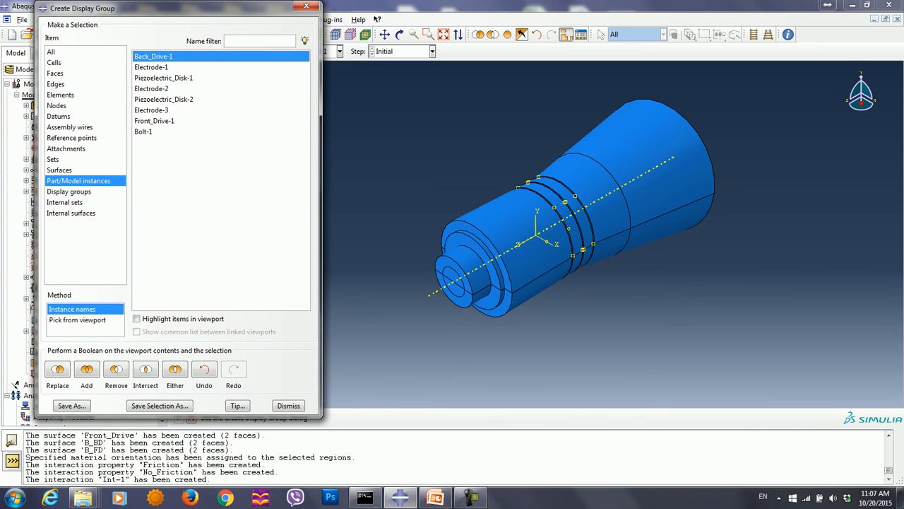
pyautogui.keyDown('shift'); pyautogui.click(154, 121); pyautogui.keyUp('shift')
pyautogui.click(115, 369)
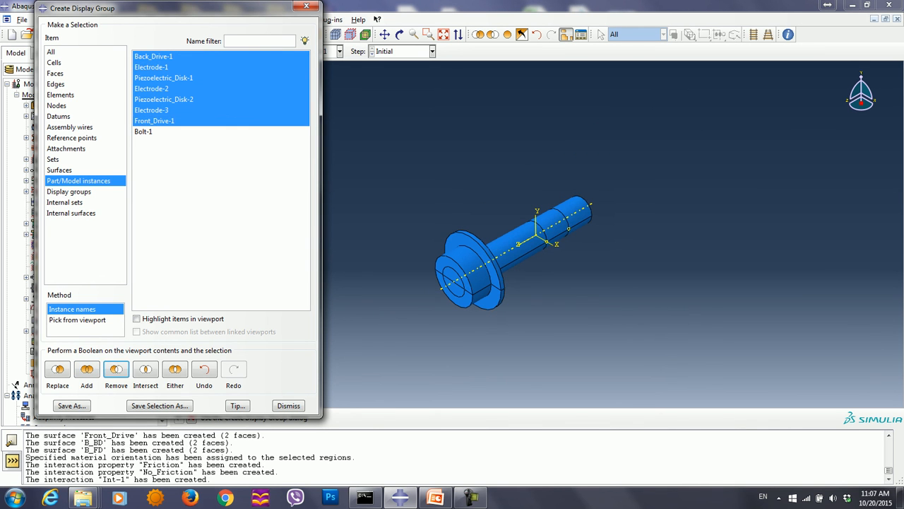
pyautogui.click(306, 6)
# Remove the cells at the bolt's free shank end from the display to expose the shank's internal cross-section
pyautogui.click(493, 34)
pyautogui.moveTo(540, 177); pyautogui.dragTo(609, 218)
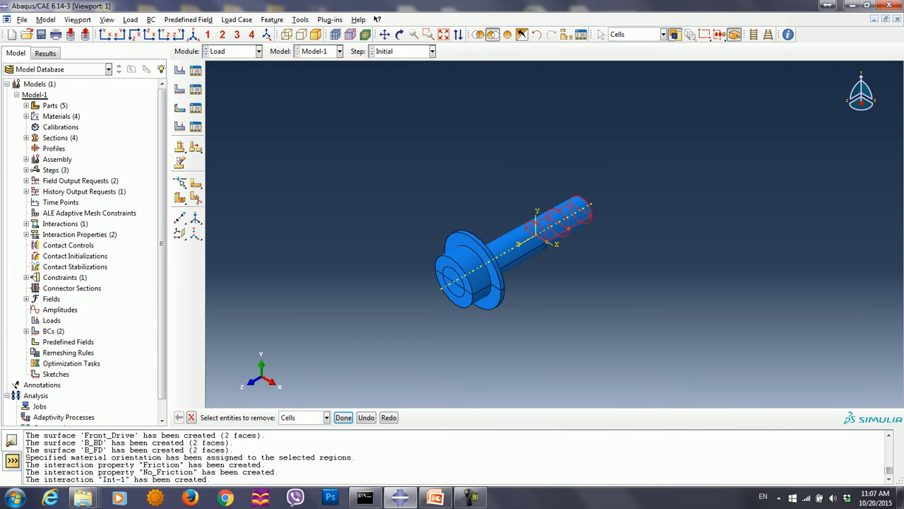
pyautogui.click(343, 417)
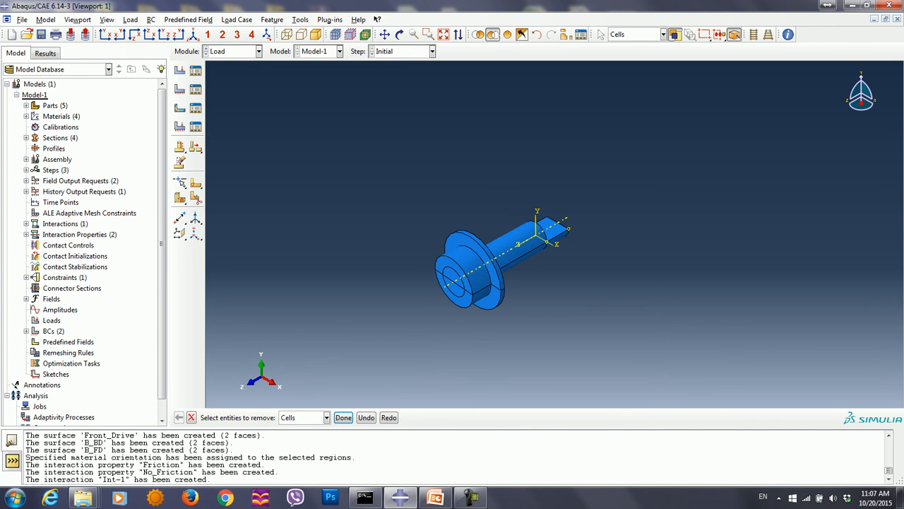
pyautogui.click(343, 417)
pyautogui.keyDown('ctrl'); pyautogui.keyDown('alt'); pyautogui.moveTo(555, 266); pyautogui.dragTo(397, 310); pyautogui.keyUp('alt'); pyautogui.keyUp('ctrl')
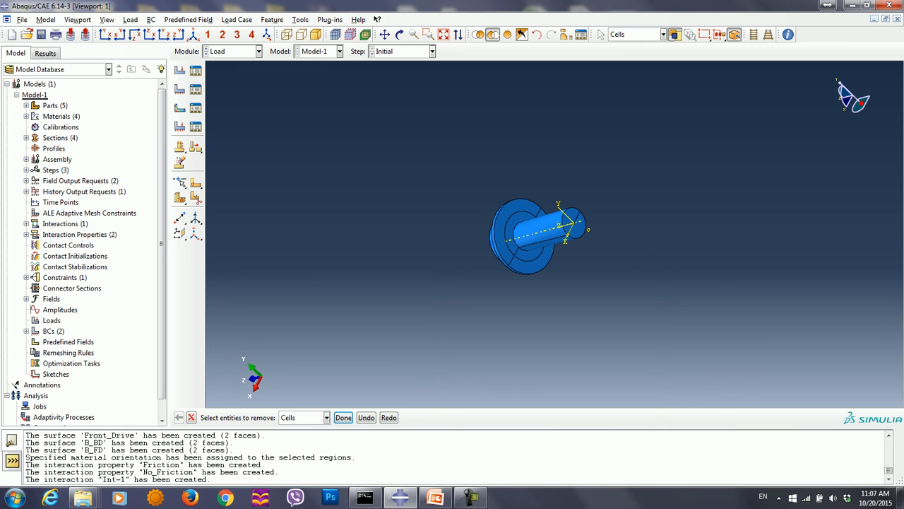
# Start a mechanical Bolt load in the Bolt_Preload step
pyautogui.click(179, 69)
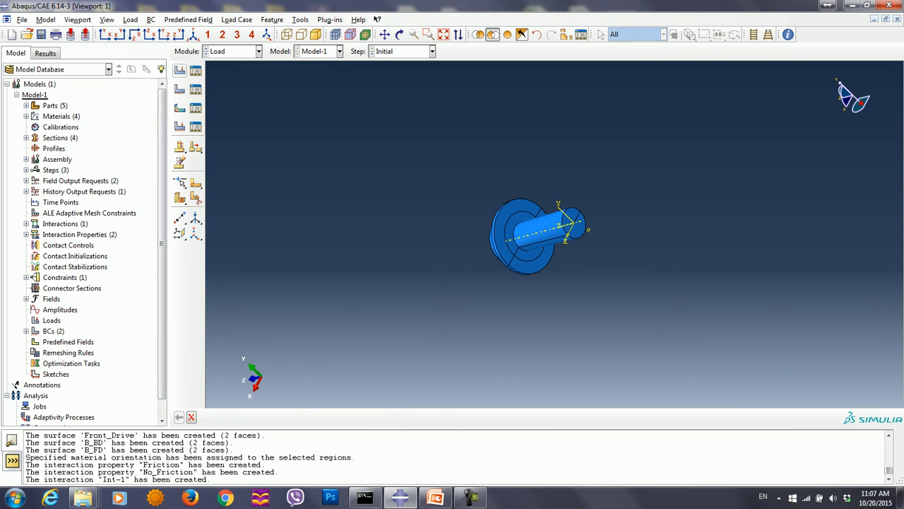
pyautogui.click(85, 145)
pyautogui.click(50, 168)
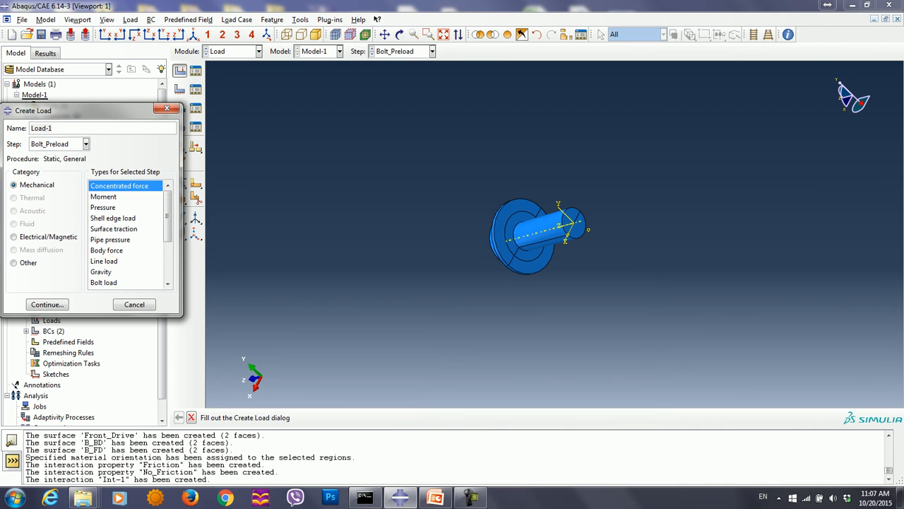
pyautogui.click(104, 282)
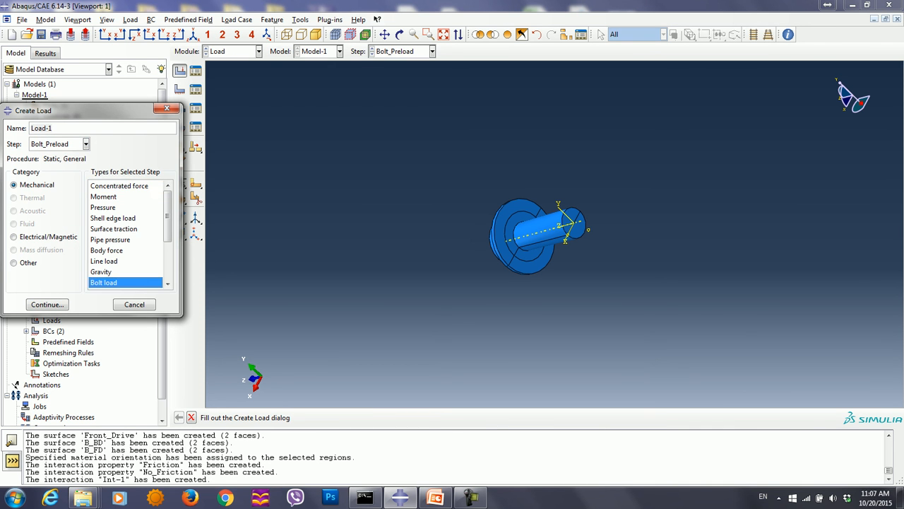
pyautogui.click(47, 304)
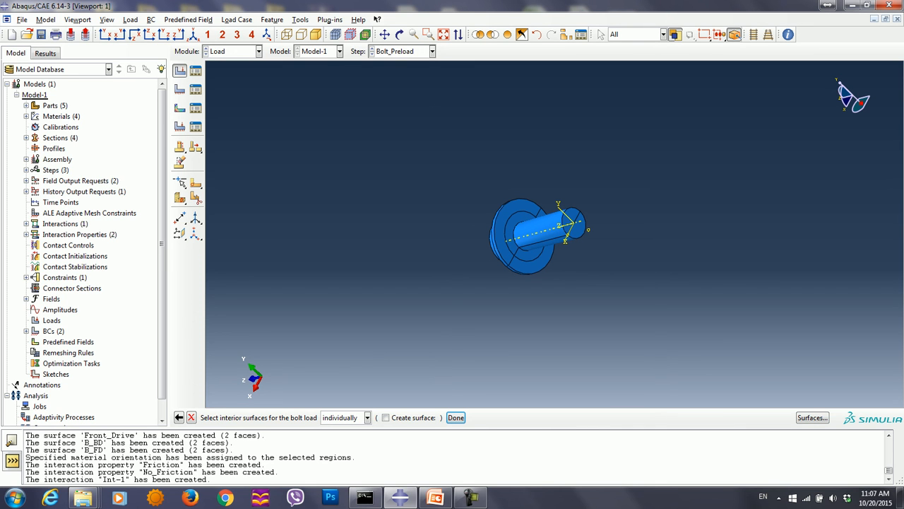
# Apply a 10000 bolt force to both halves of the exposed shank cross-section, using the brown side and the bolt's centerline datum axis
pyautogui.click(579, 227)
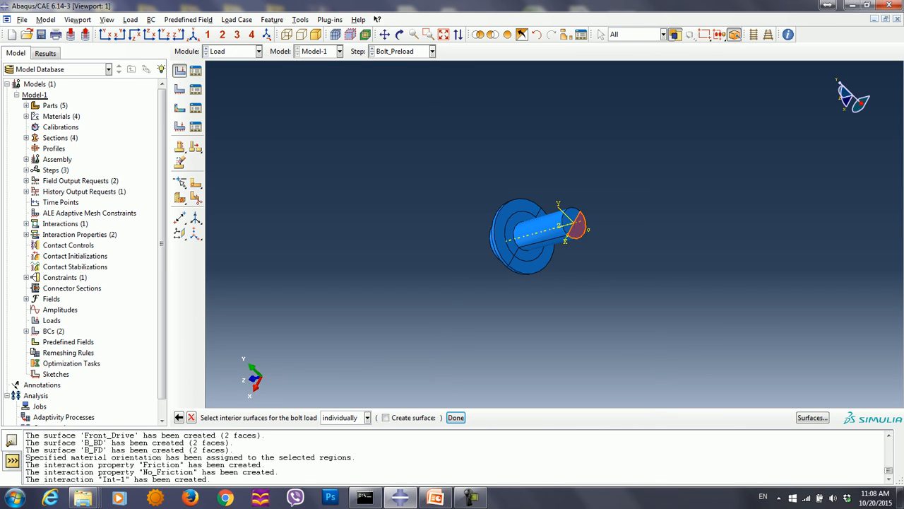
pyautogui.keyDown('shift'); pyautogui.click(569, 219); pyautogui.keyUp('shift')
pyautogui.click(456, 417)
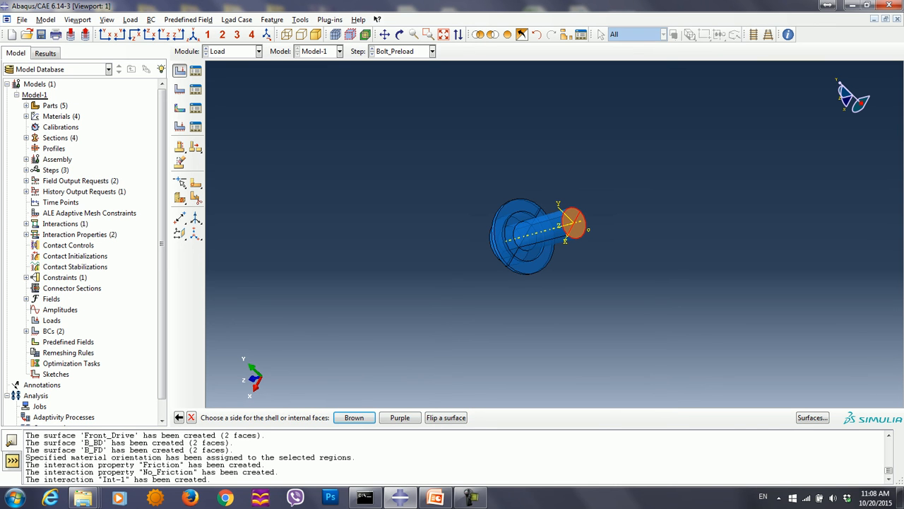
pyautogui.click(354, 417)
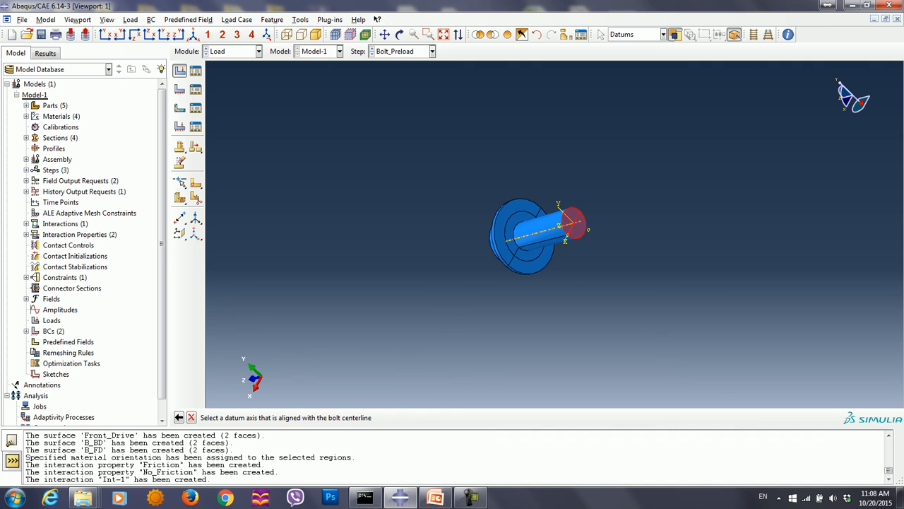
pyautogui.click(542, 232)
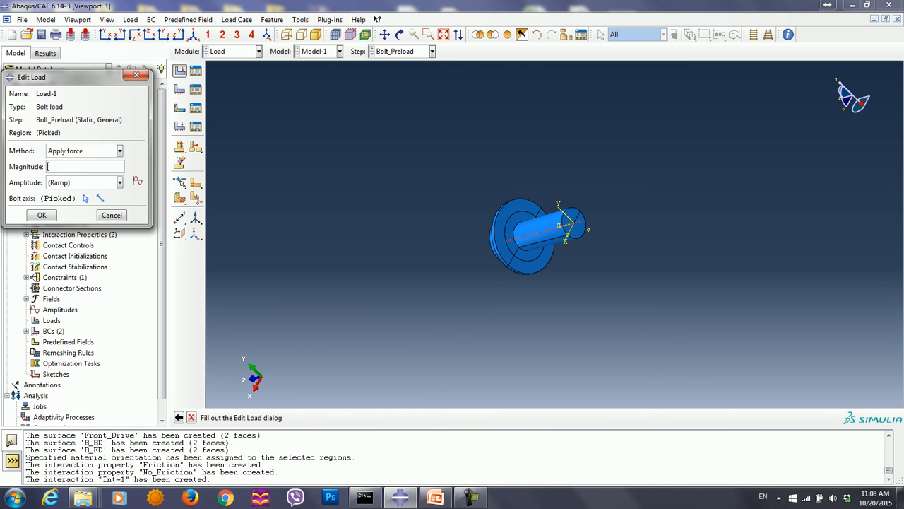
pyautogui.write('10000')
pyautogui.click(42, 215)
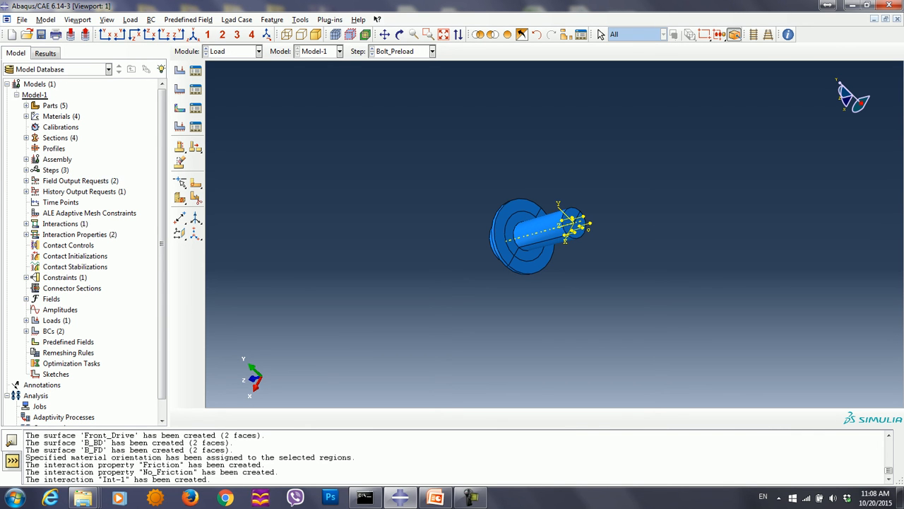
# Display the whole assembly in an isometric view and switch to the Mesh module to show its mesh
pyautogui.click(507, 35)
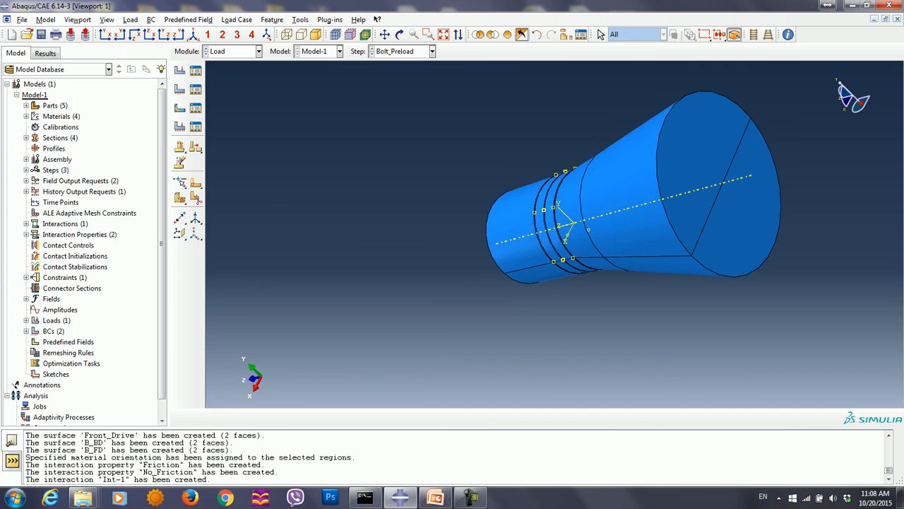
pyautogui.click(193, 34)
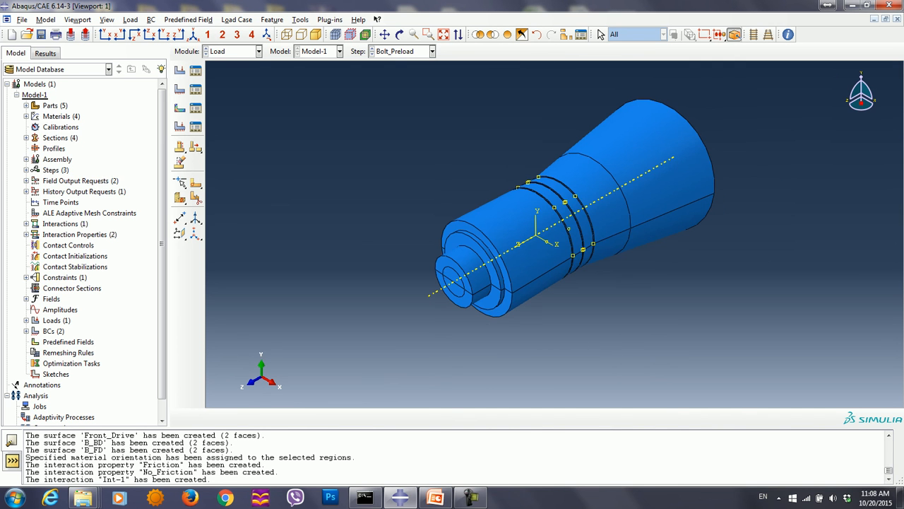
pyautogui.click(259, 51)
pyautogui.click(219, 128)
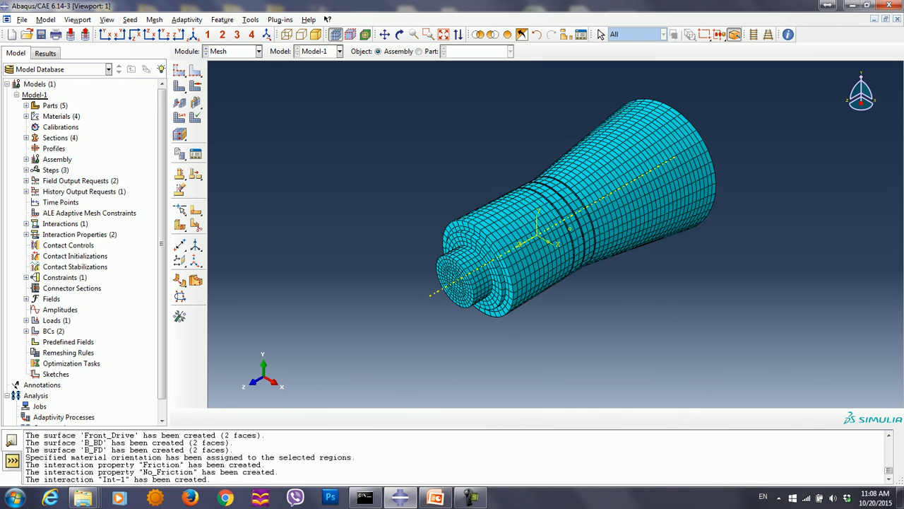
# Create an analysis job named Ultra_Cleaner from Model-1 in the Job module
pyautogui.click(259, 51)
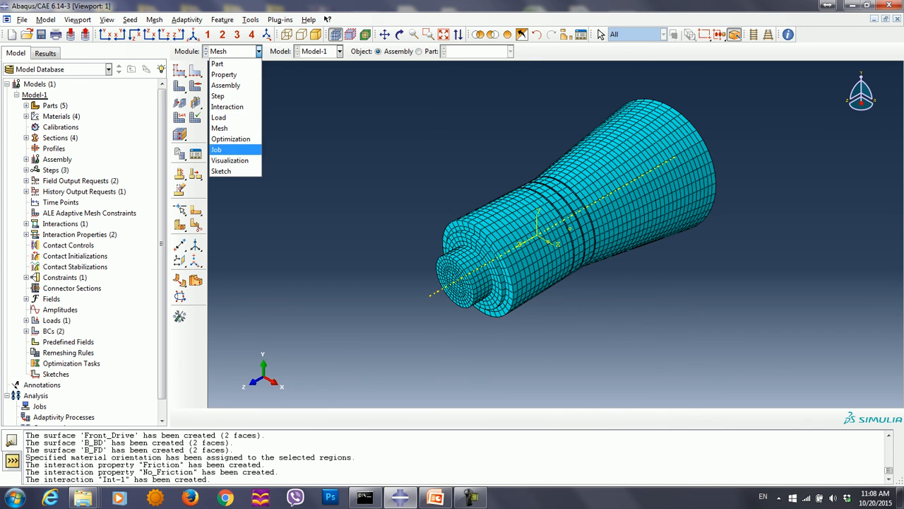
pyautogui.click(219, 151)
pyautogui.click(180, 71)
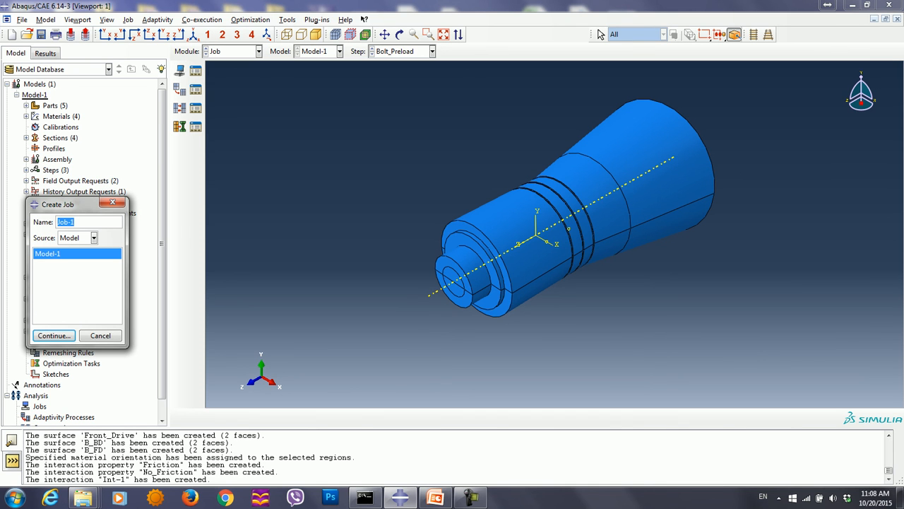
pyautogui.write('Ultra_Cleaner')
pyautogui.press('BackSpace')
pyautogui.click(54, 335)
# Enable multiple processors for the Ultra_Cleaner job, using 2 processors
pyautogui.click(168, 122)
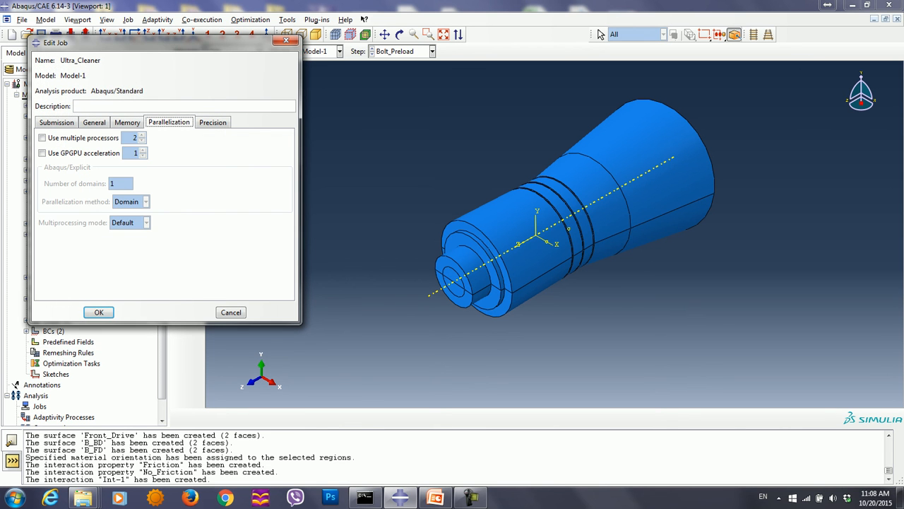
pyautogui.click(43, 138)
pyautogui.doubleClick(134, 137)
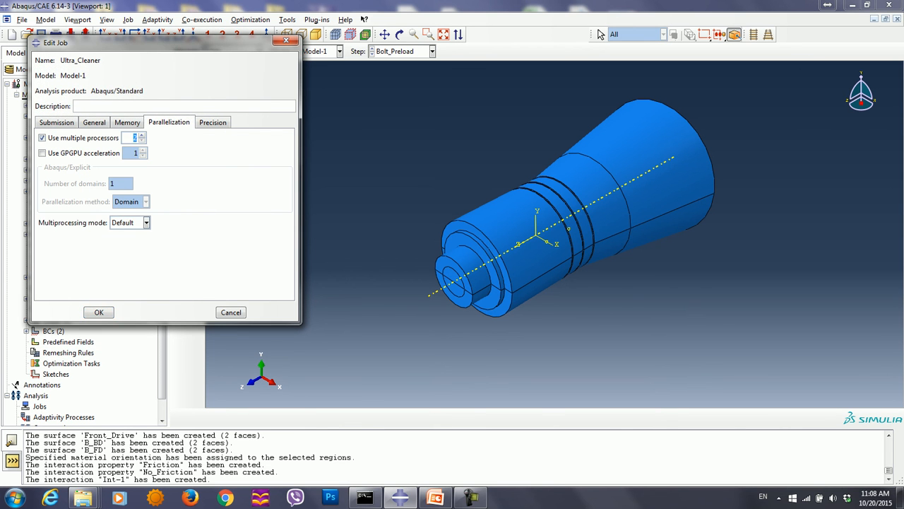
# Set the job's maximum memory to 95 percent, disable increasing memory allocation based on analysis estimates, and accept the job settings
pyautogui.click(127, 123)
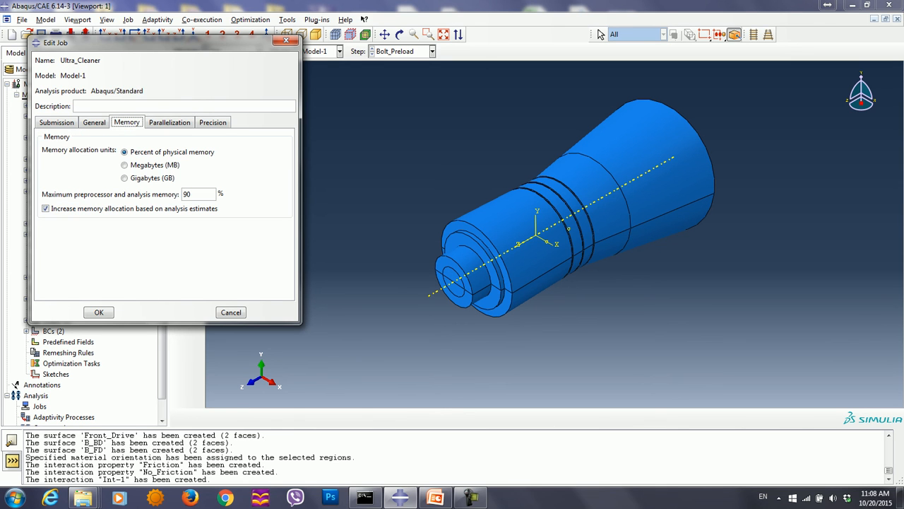
pyautogui.moveTo(193, 195); pyautogui.dragTo(188, 194)
pyautogui.write('5')
pyautogui.press('Tab')
pyautogui.press('space')
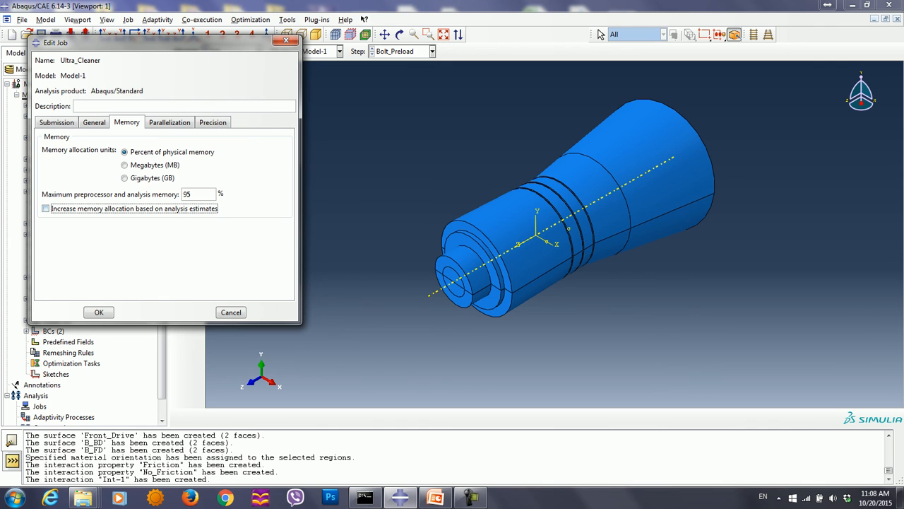
pyautogui.press('Return')
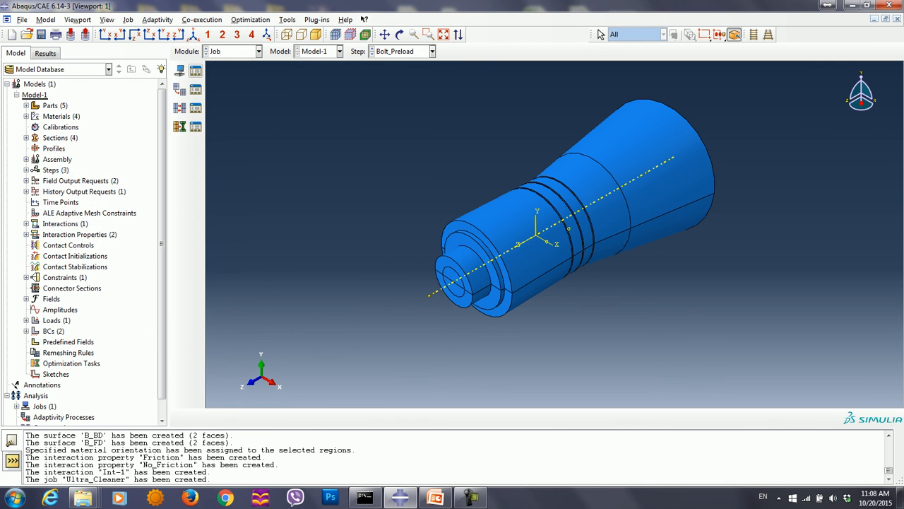
# Submit the Ultra_Cleaner job for full analysis from the job manager
pyautogui.click(195, 70)
pyautogui.click(347, 101)
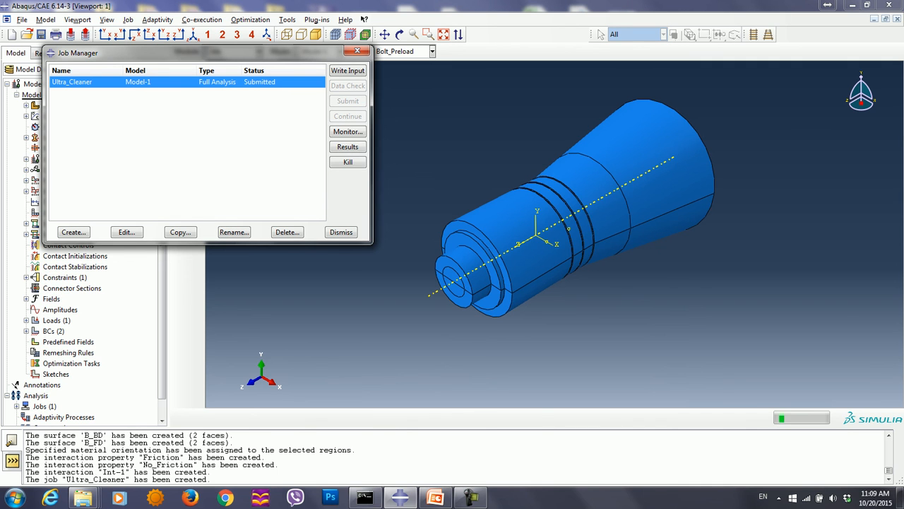
pyautogui.click(471, 497)
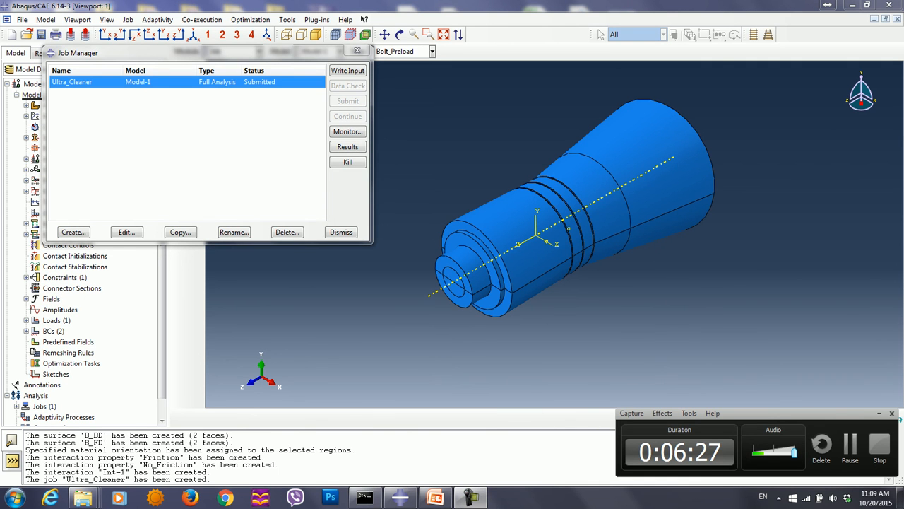